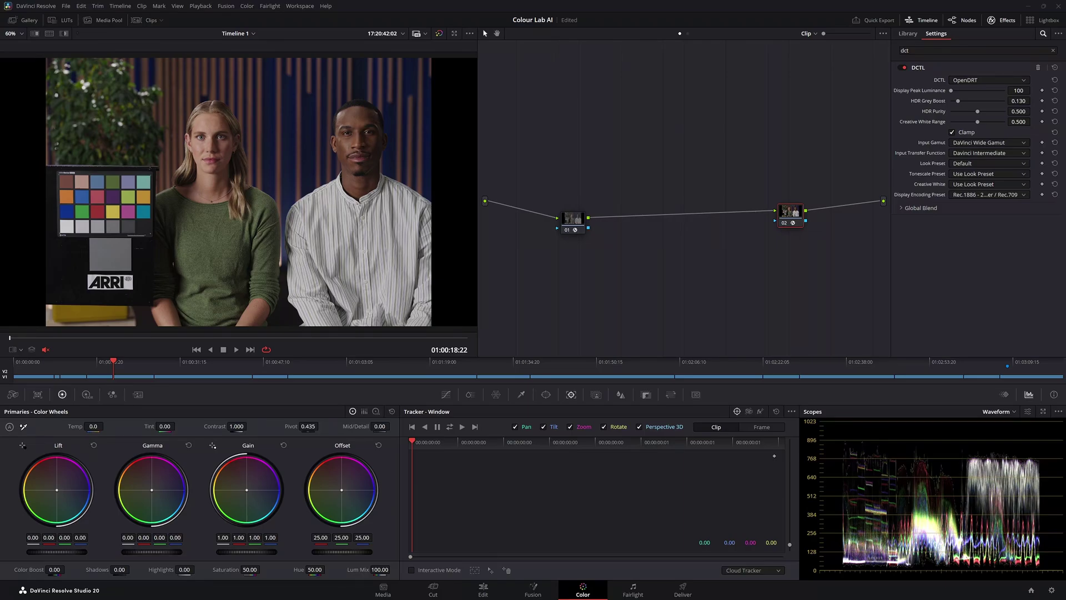
Step: Align node 01 (CST) and node 02 (OpenDRT DCTL) so their connecting line runs straight
drag(575, 230, 560, 253)
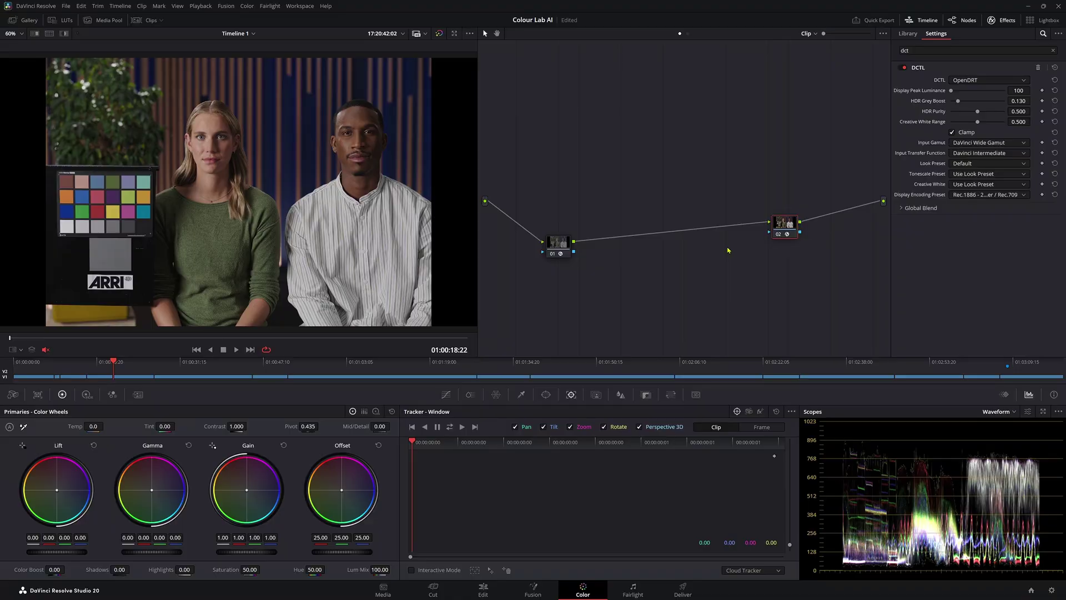
drag(559, 247, 555, 221)
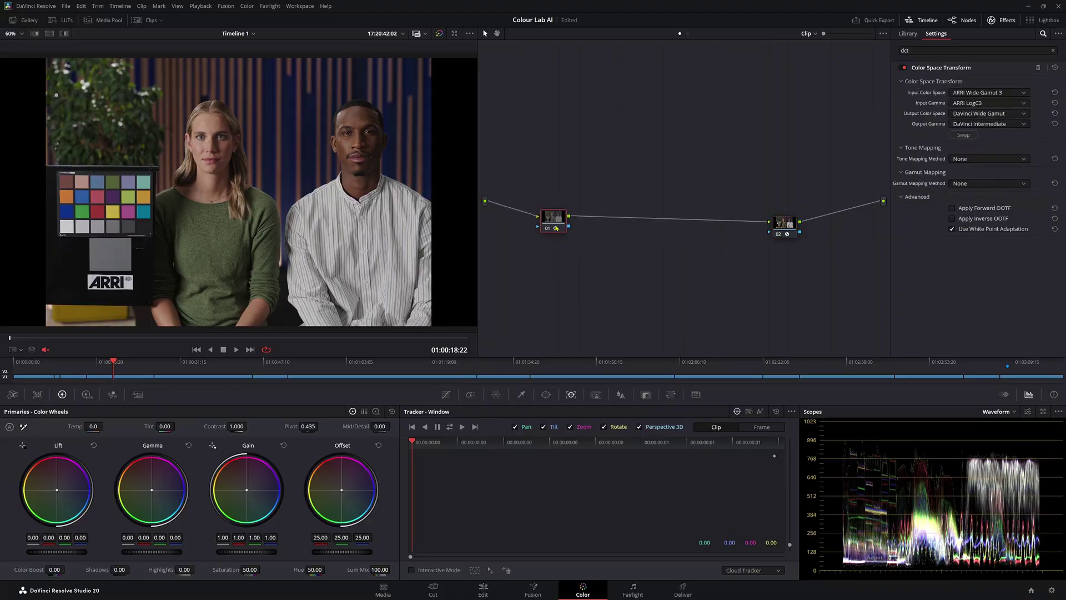
drag(782, 233, 760, 227)
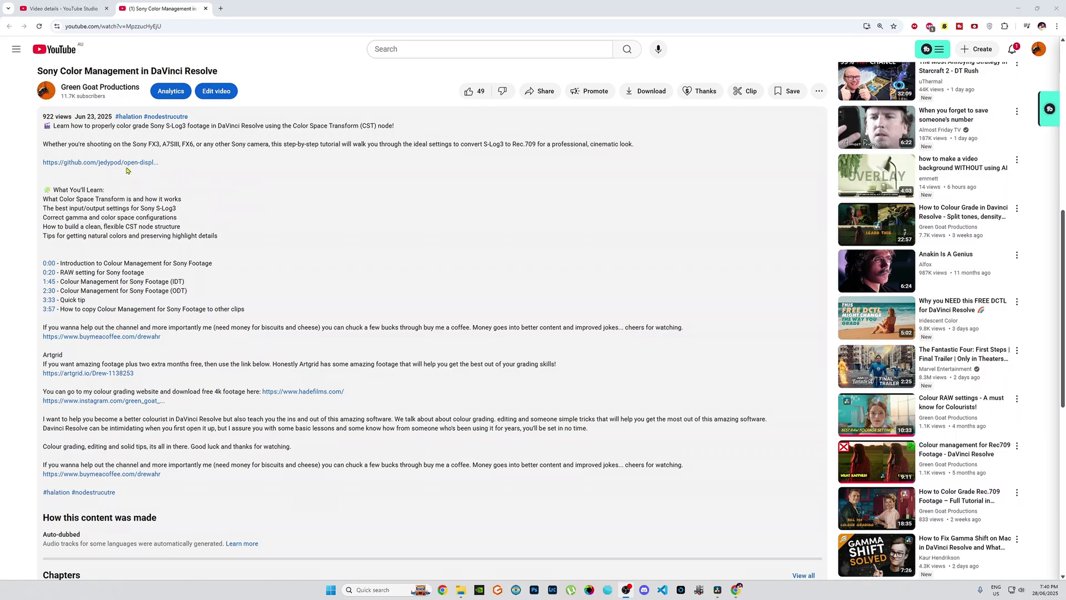
Step: Download the raw OpenDRT.dctl file from the open-display-transform GitHub repository
click(124, 165)
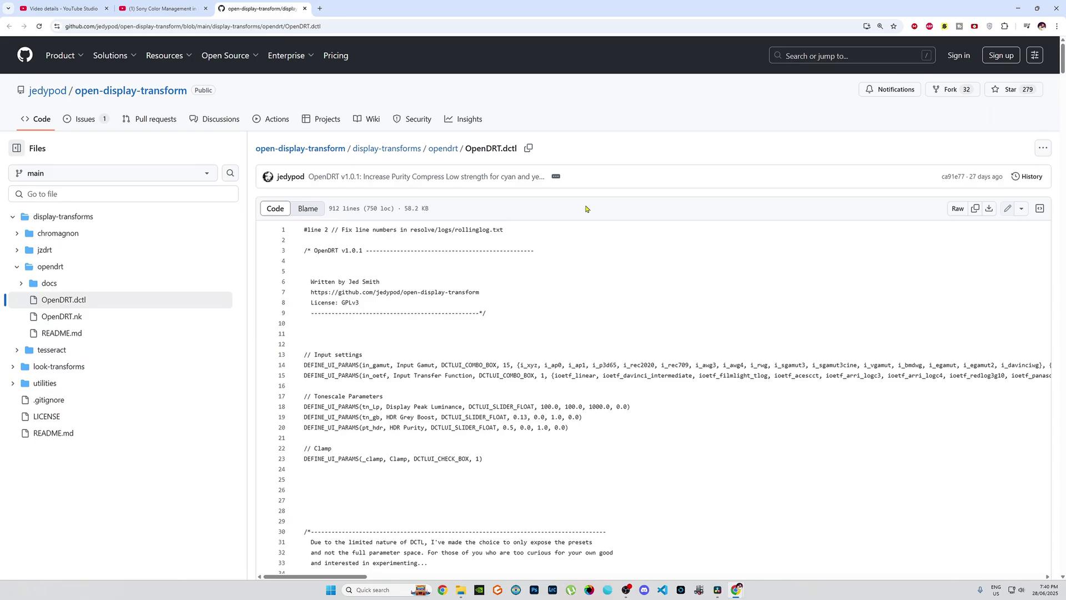
click(990, 208)
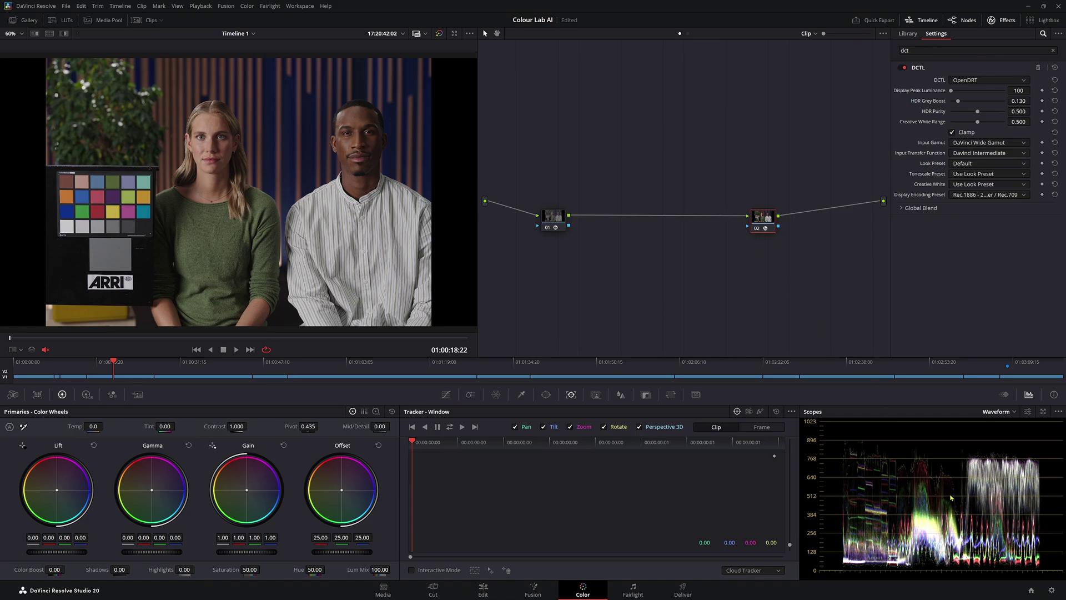
Step: Open the LUT folder from Project Settings > Color Management
click(1053, 596)
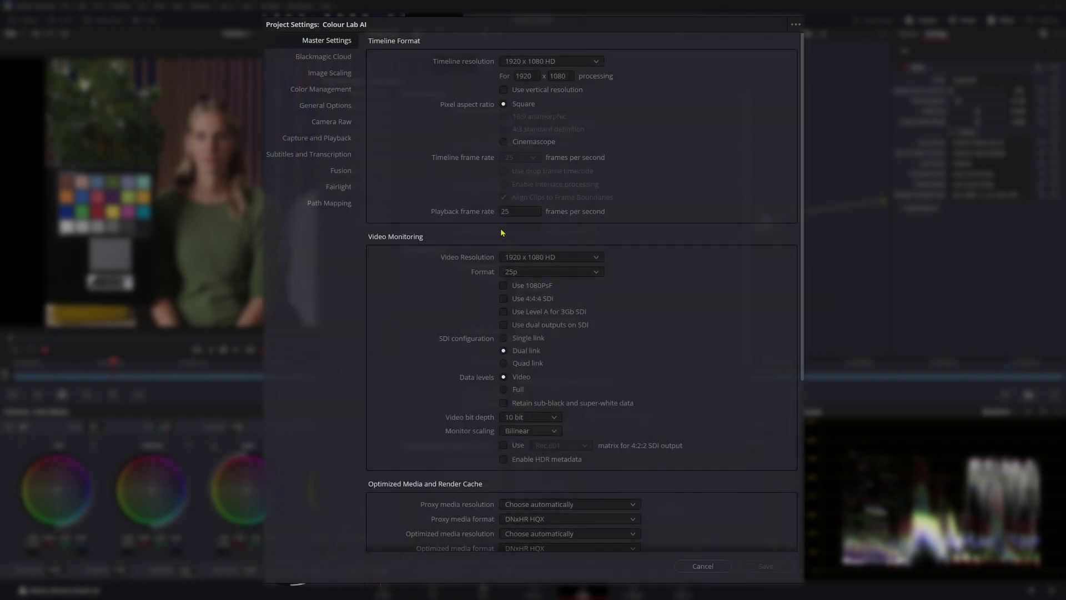
click(346, 95)
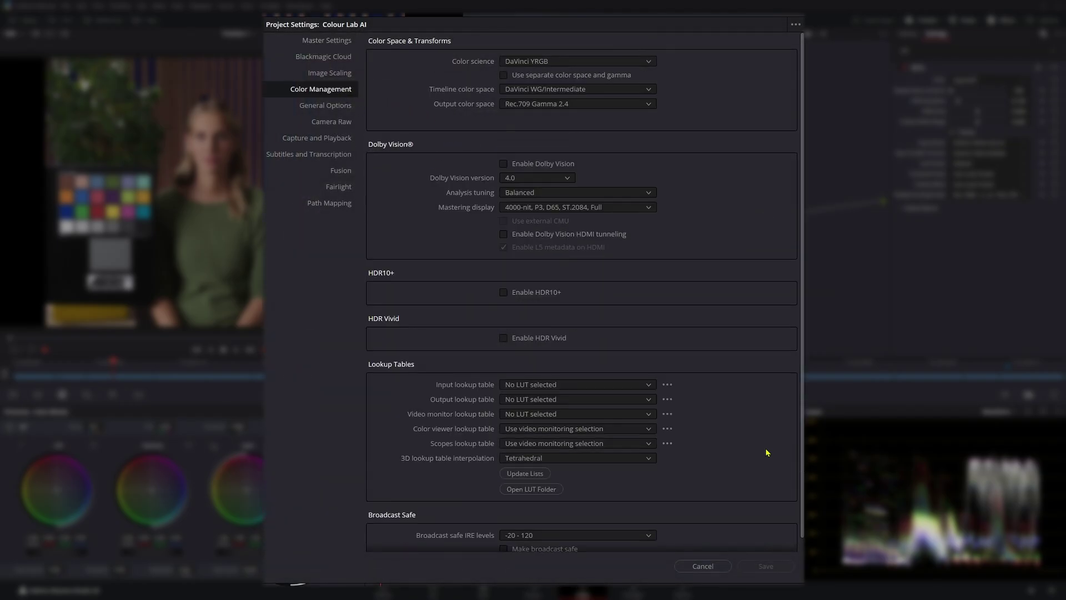
click(531, 489)
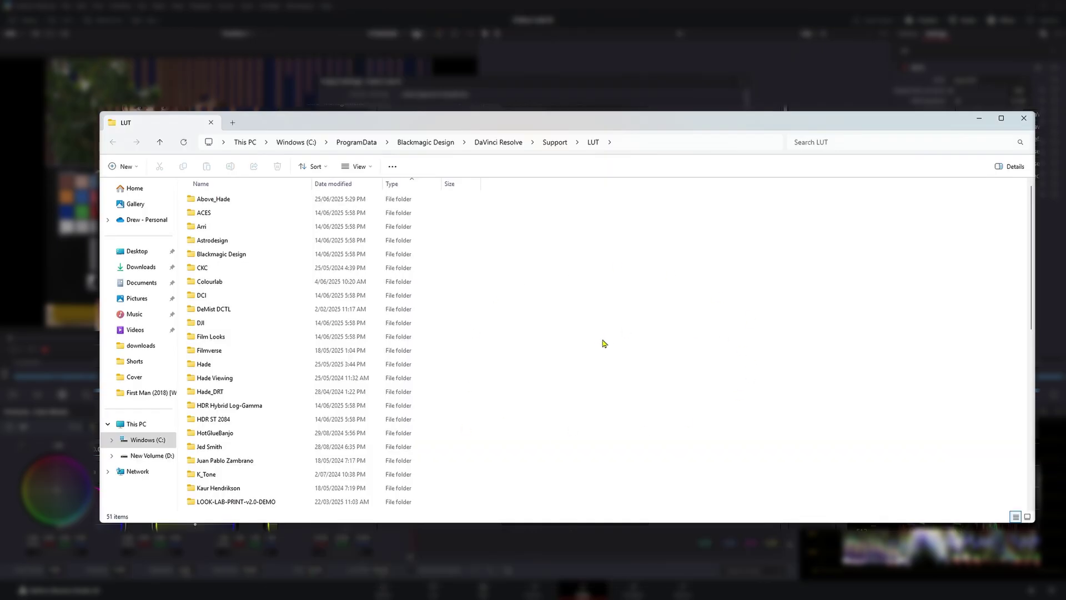
Step: Scroll down the LUT folder list to find the OpenDRT folder
scroll(639, 330, down, 2)
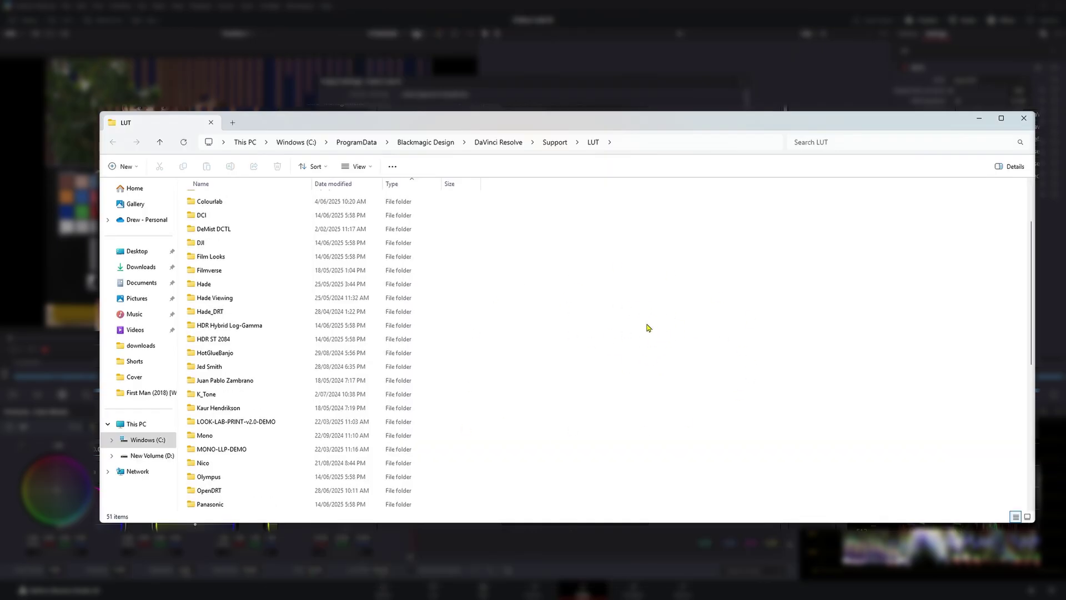
scroll(589, 326, down, 1)
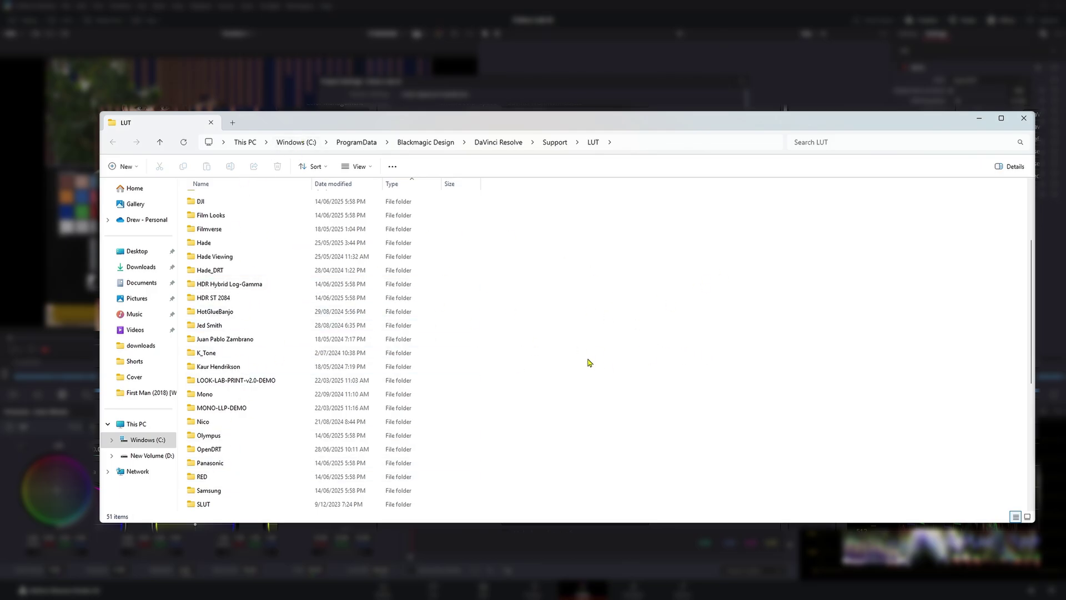
Step: Close the LUT folder window and Project Settings, then reposition node 02 after the CST node
click(1025, 124)
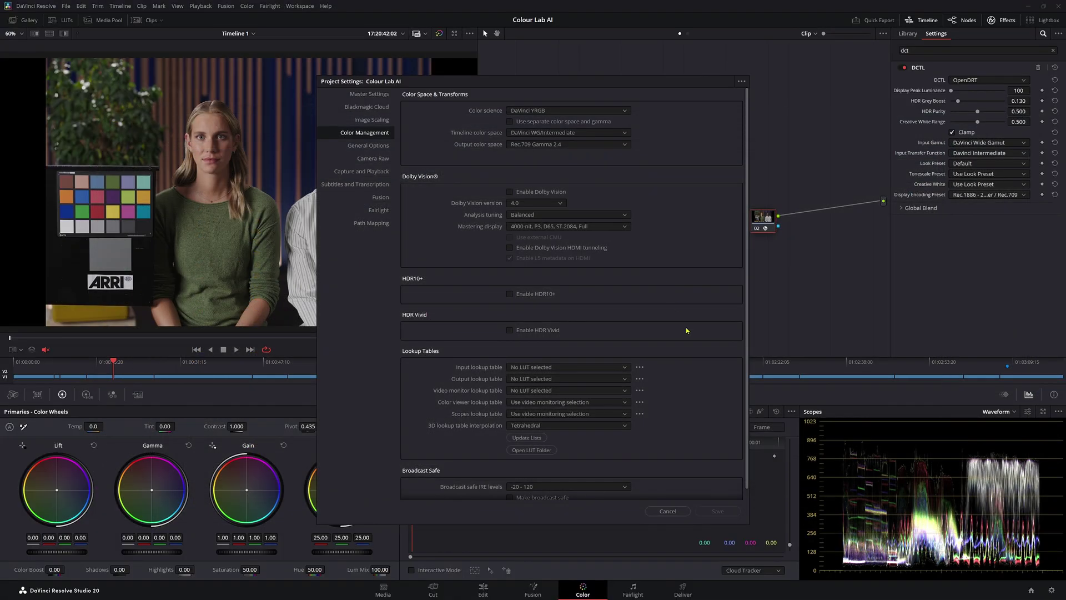
click(667, 511)
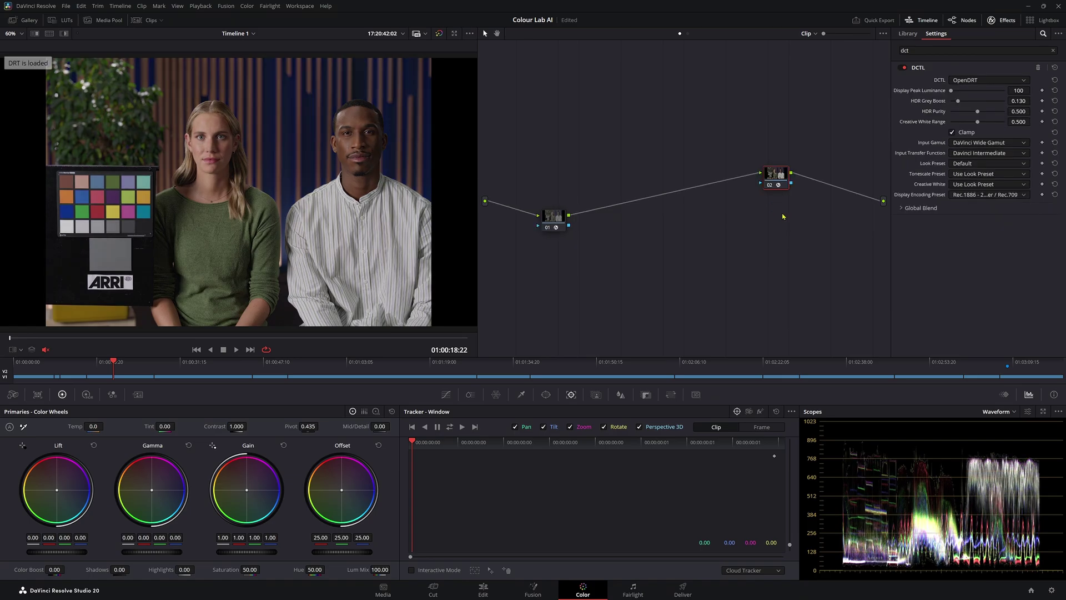
drag(775, 173, 782, 206)
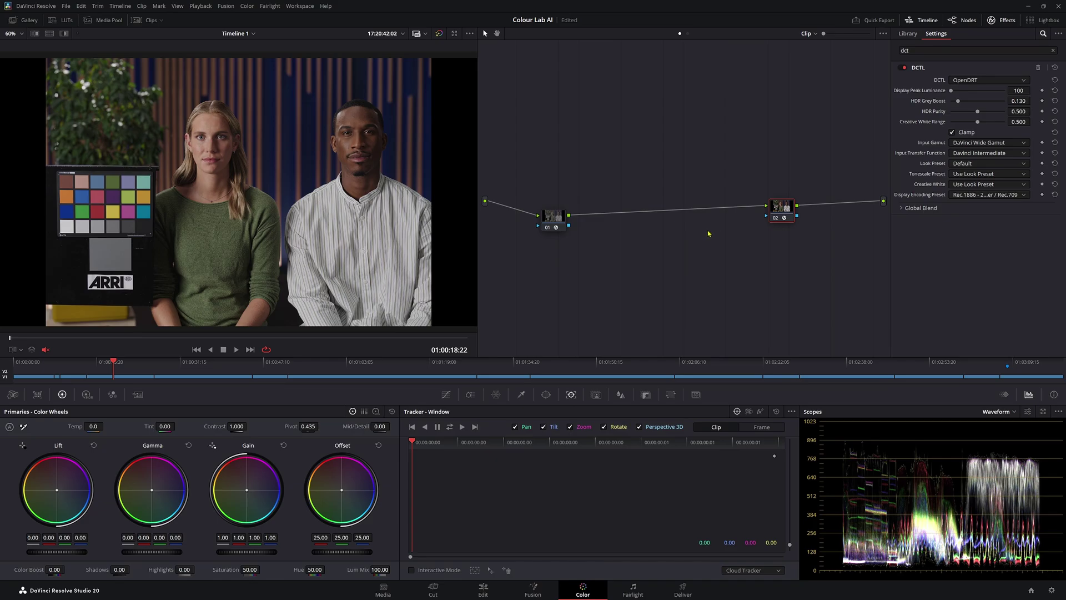
mouse_move(784, 218)
mouse_down()
mouse_move(772, 170)
mouse_move(741, 175)
mouse_move(748, 214)
mouse_move(788, 222)
mouse_up()
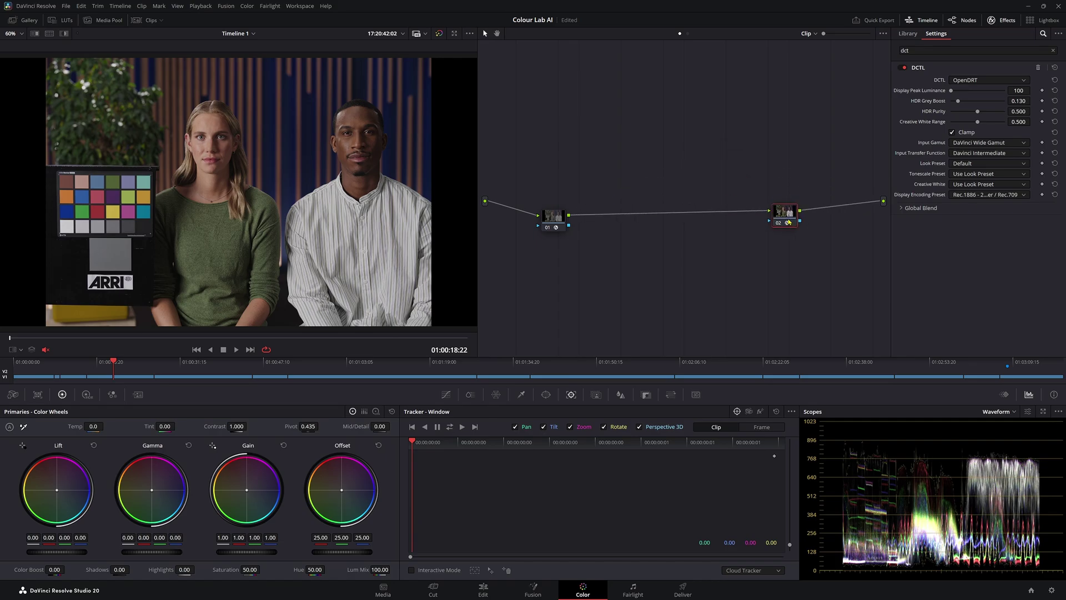
Step: Undo and redo the OpenDRT node, then move node 02 into line with node 01
key(ctrl+z)
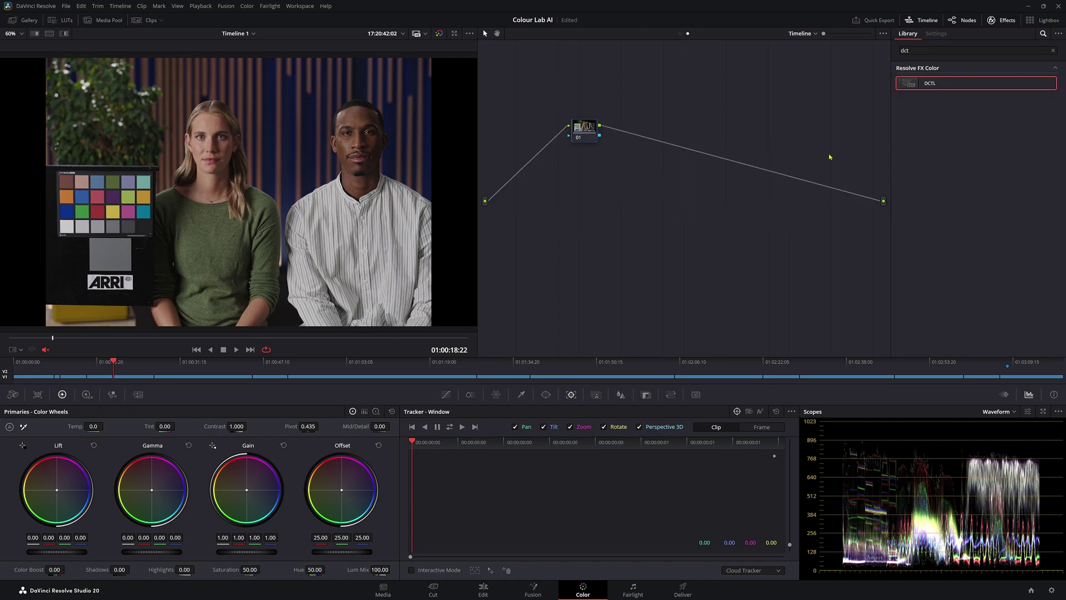
key(ctrl+shift+z)
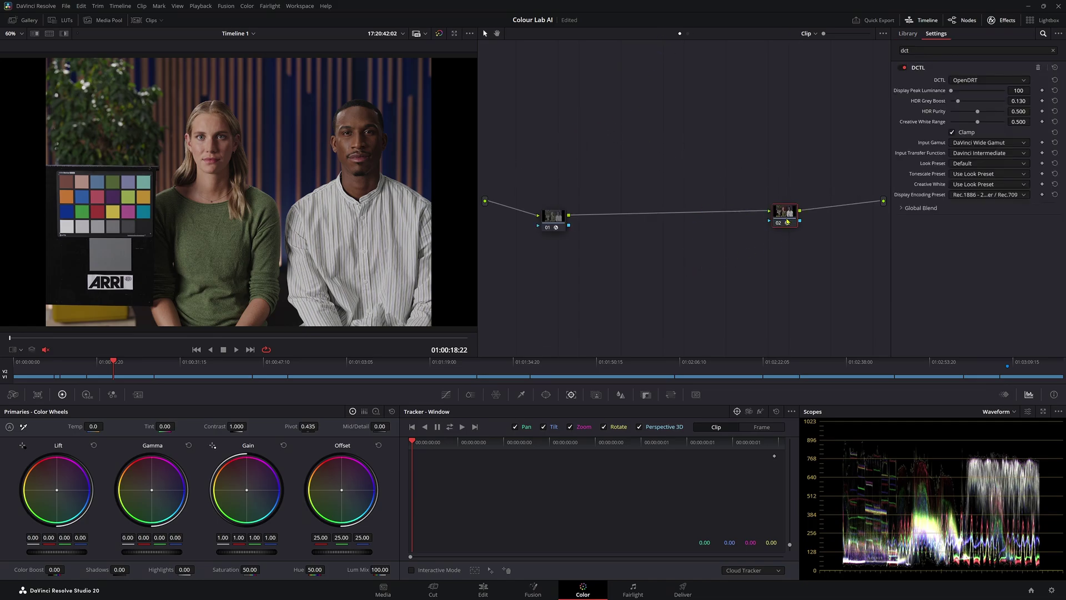
drag(787, 222, 734, 208)
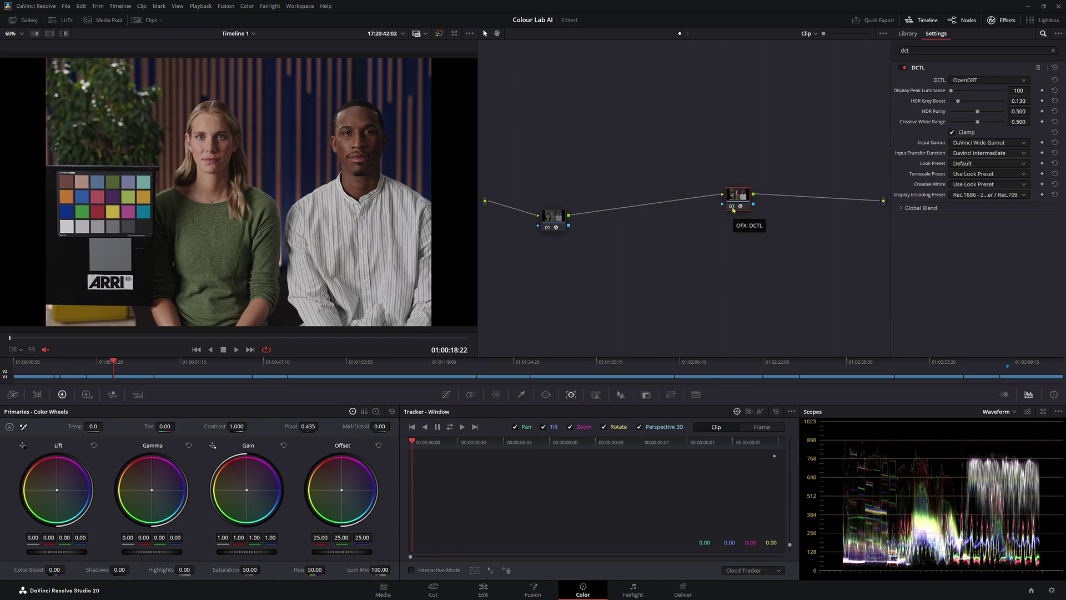
drag(733, 209, 767, 195)
Step: Review the CST node and OpenDRT node settings, then switch to the Enhanced Viewer
click(567, 216)
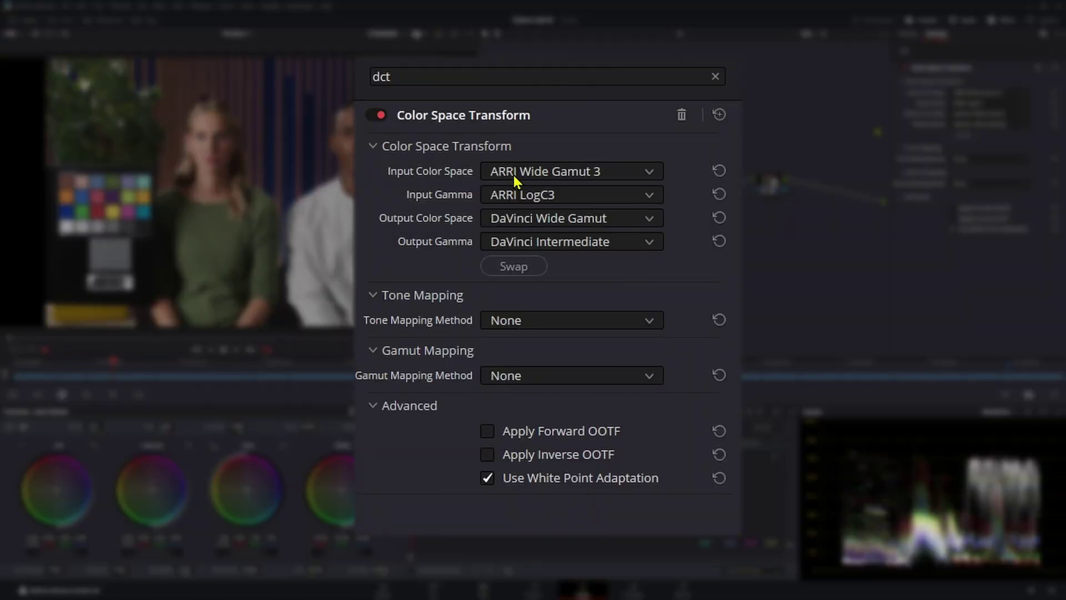
click(767, 192)
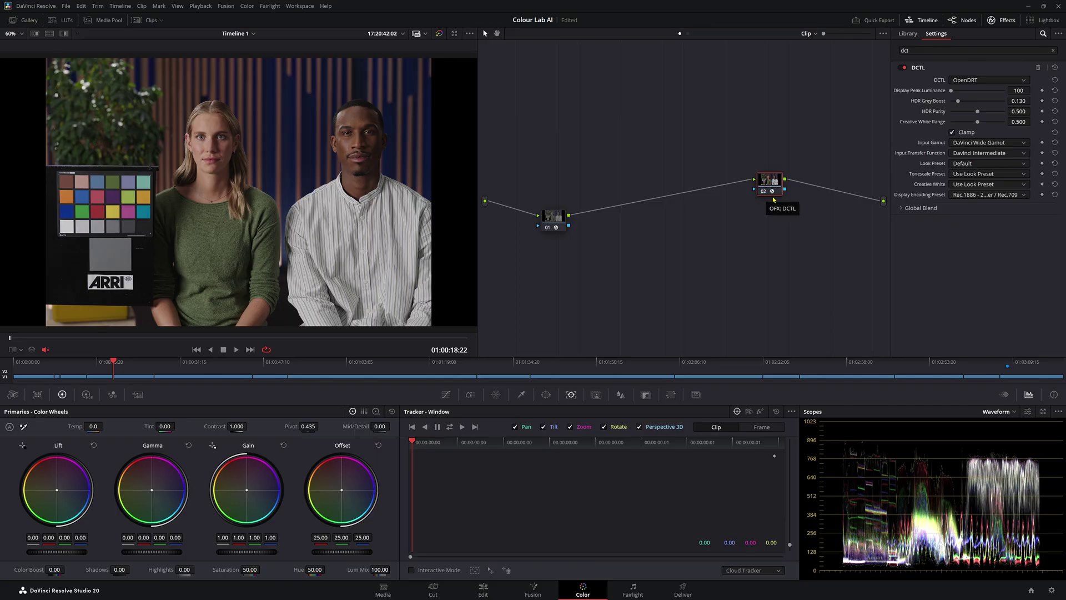
key(alt+f)
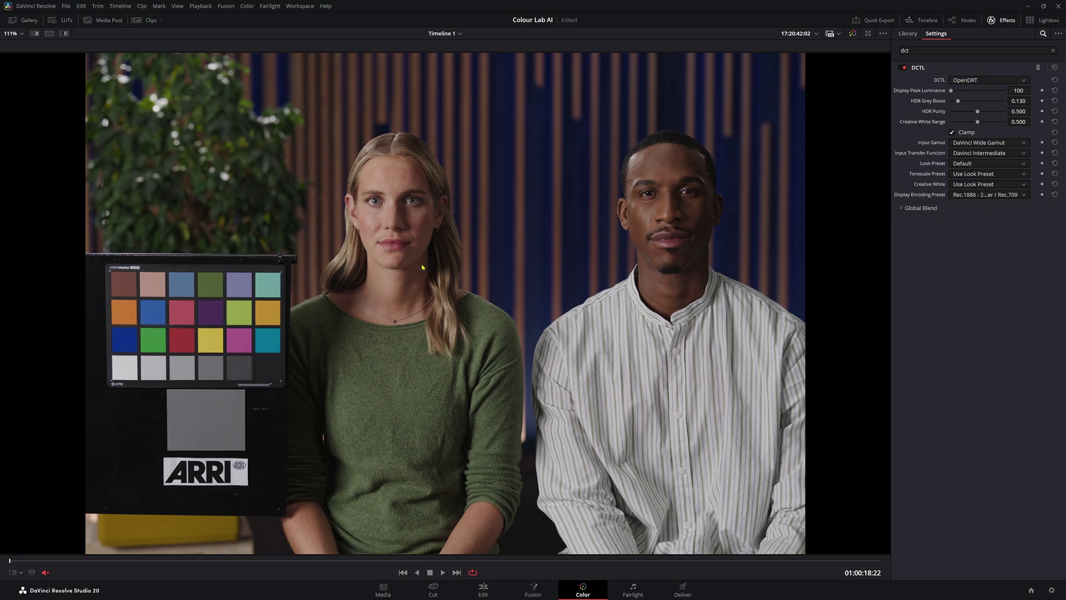
Step: Save the Colour Lab AI project with Ctrl+S
key(ctrl+s)
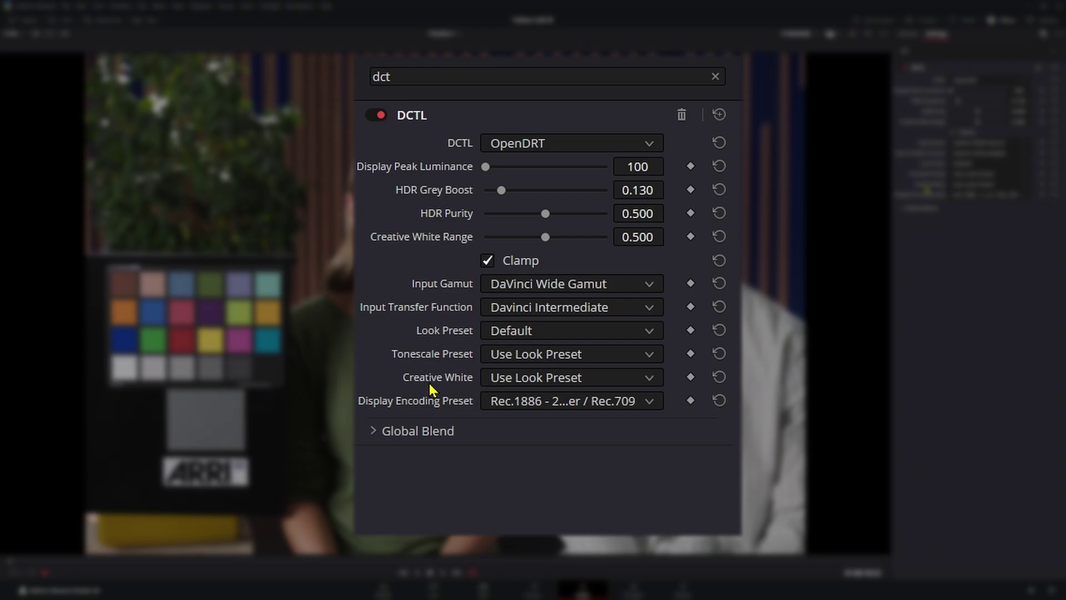
mouse_move(416, 384)
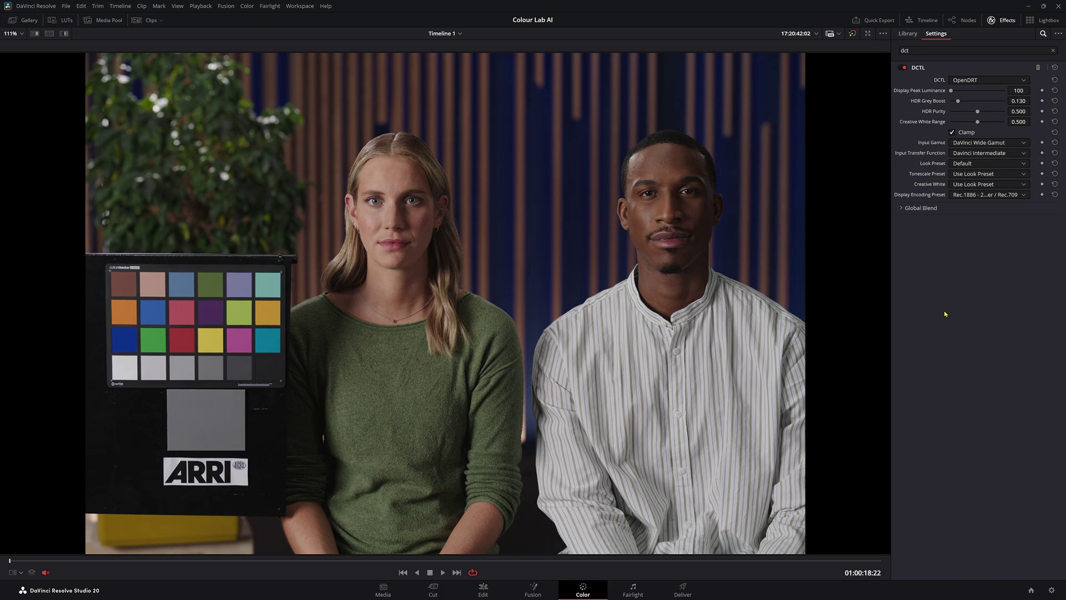
Step: Set the OpenDRT DCTL's Look Preset dropdown to Colorful
click(956, 164)
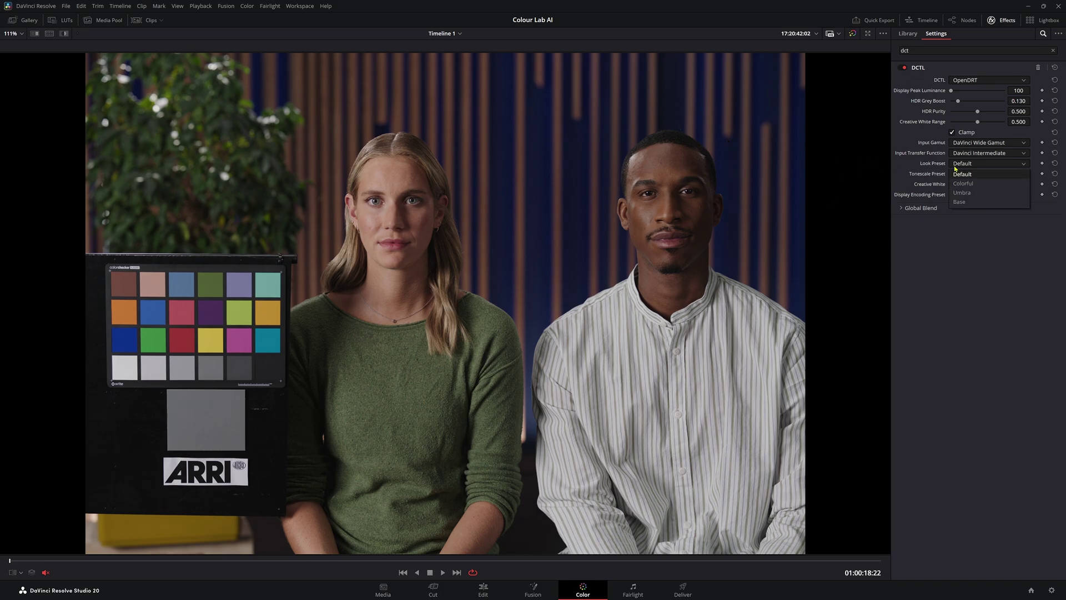
click(986, 172)
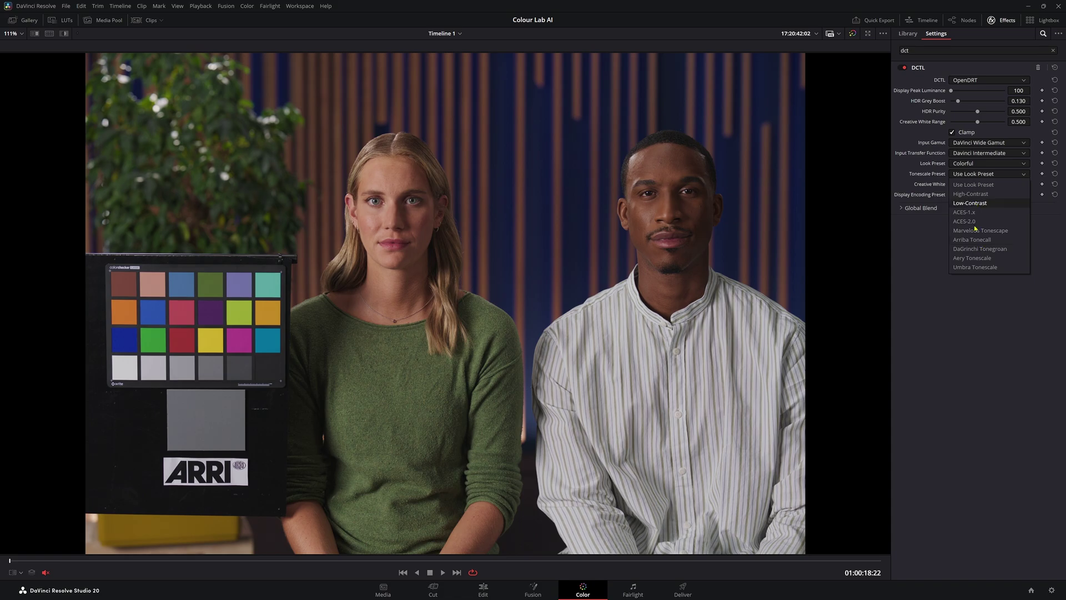
Step: Apply the Umbra look preset to the interview clip and review the Tonescale Preset options
click(972, 163)
click(972, 164)
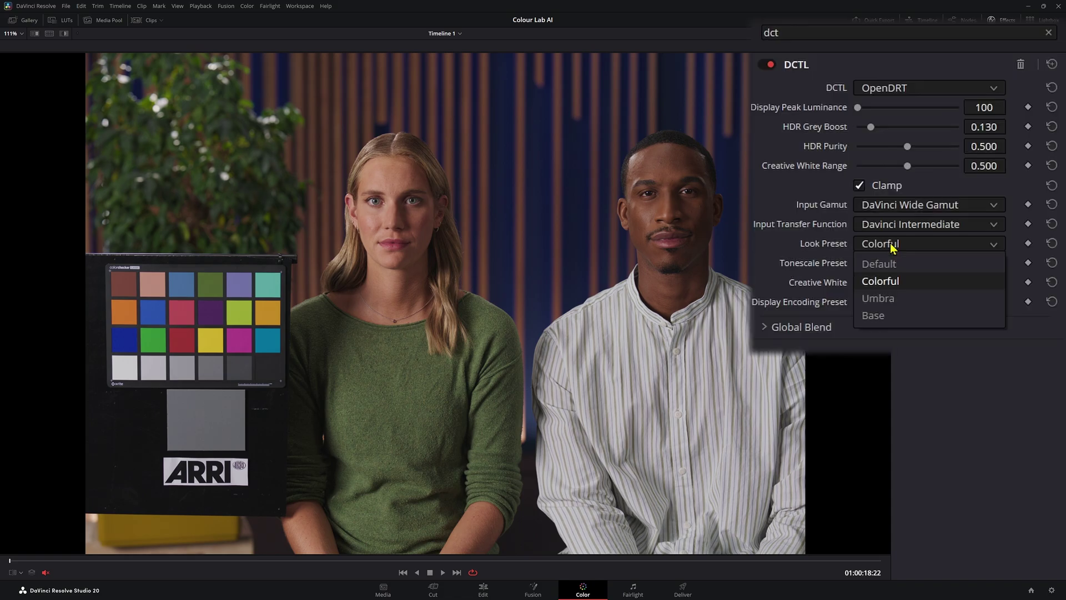
click(969, 194)
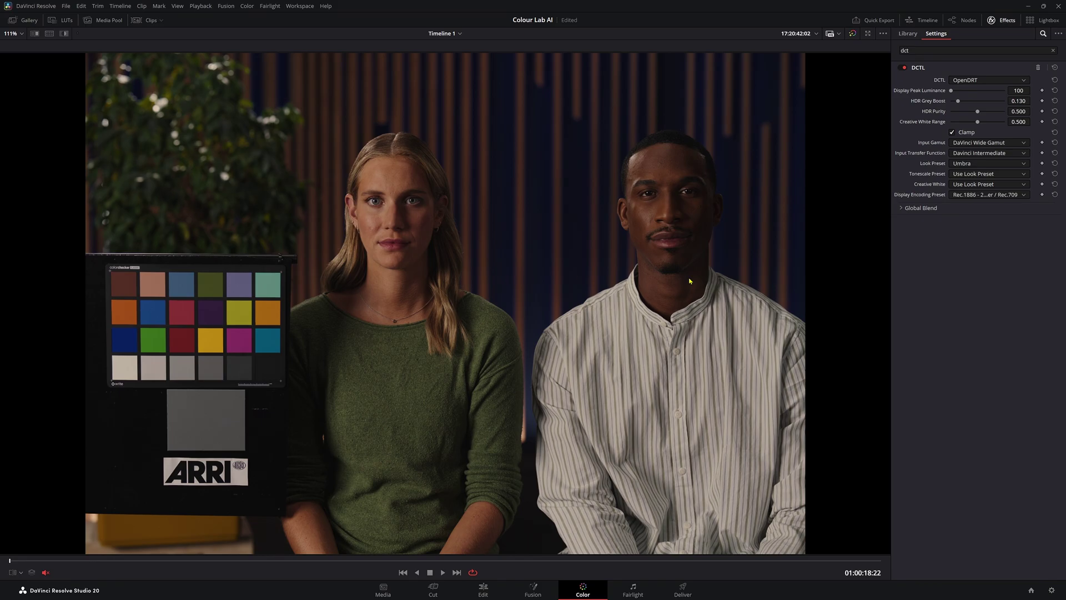
click(987, 173)
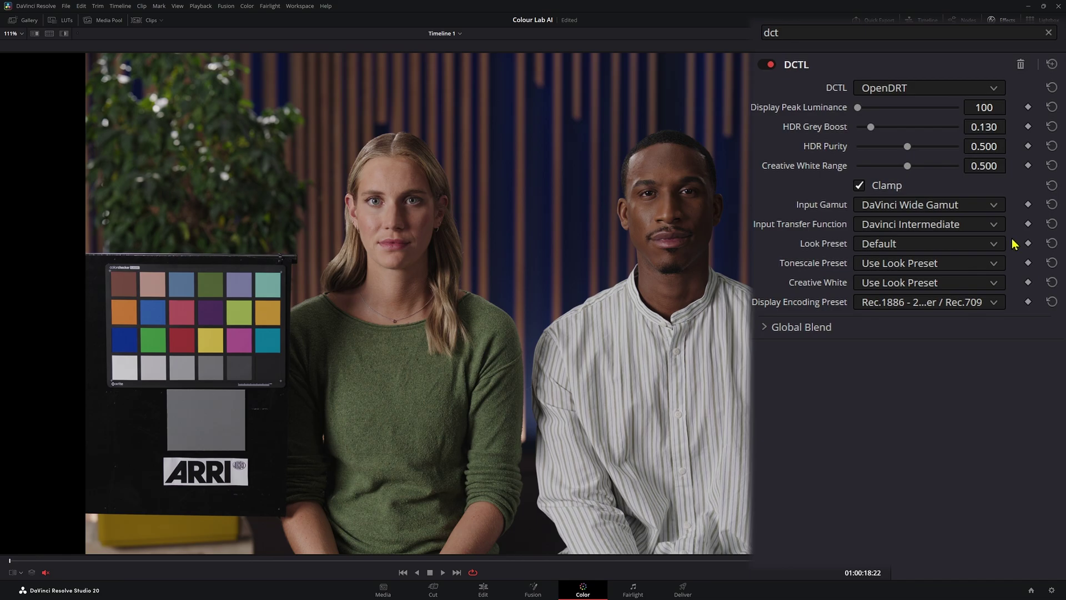
Step: Try the High-Contrast Tonescale Preset, then settle on Low-Contrast for the OpenDRT grade
click(928, 266)
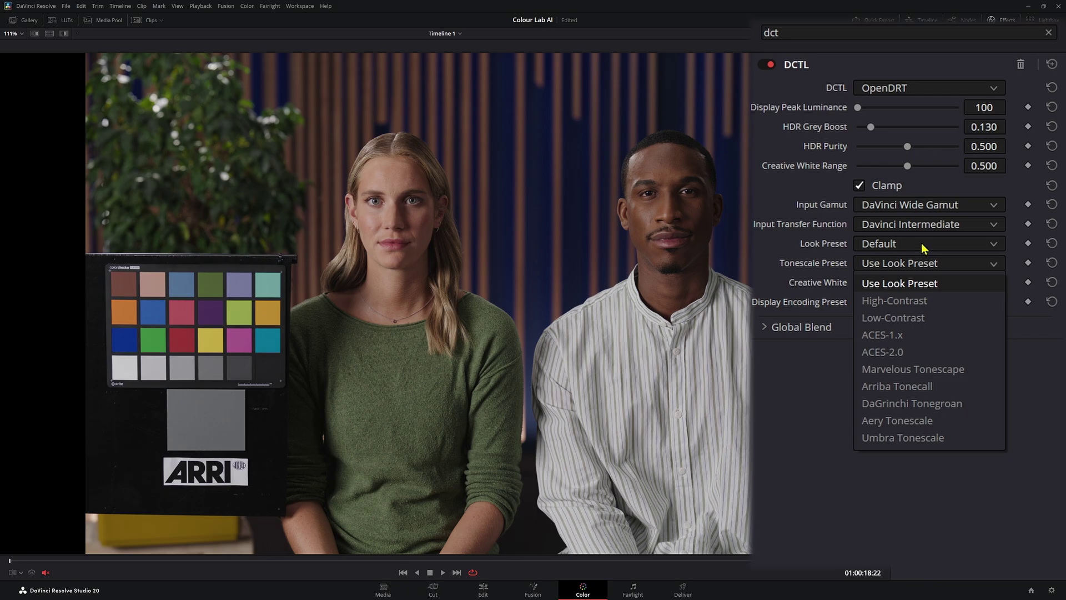
click(890, 265)
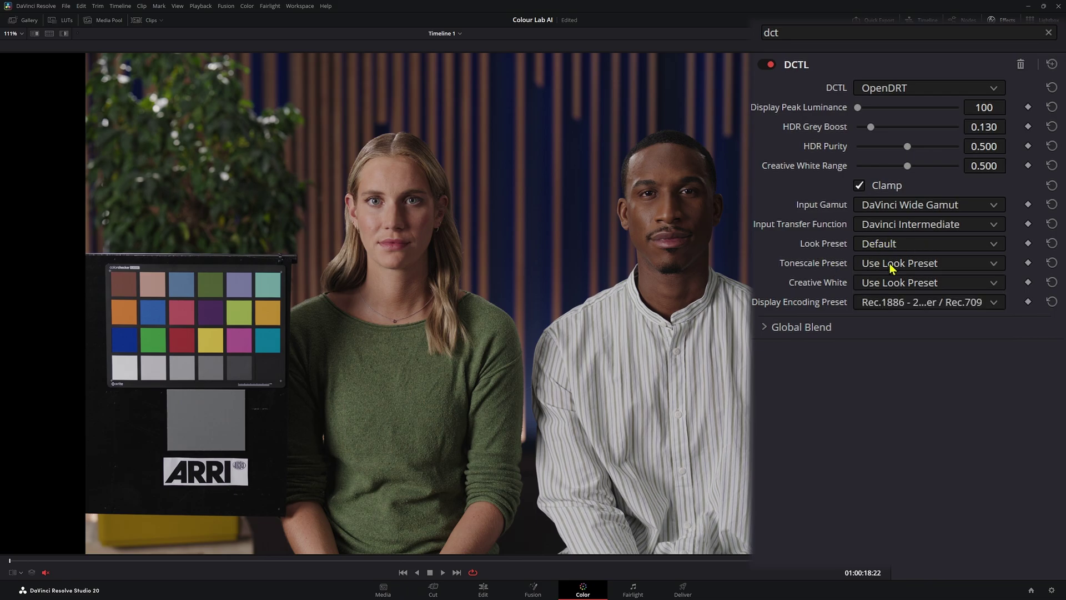
click(891, 265)
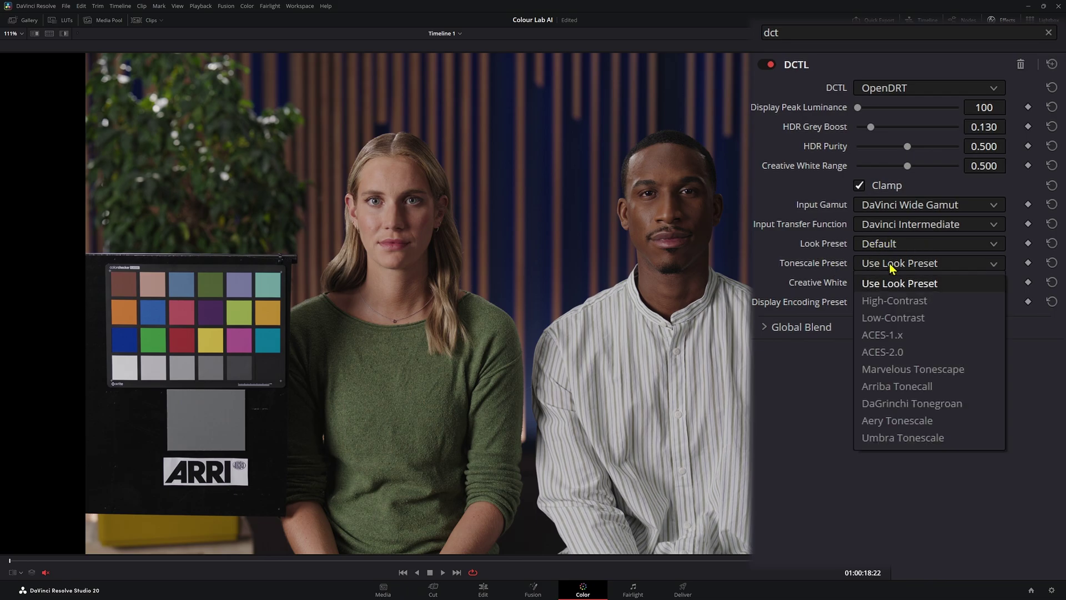
click(892, 301)
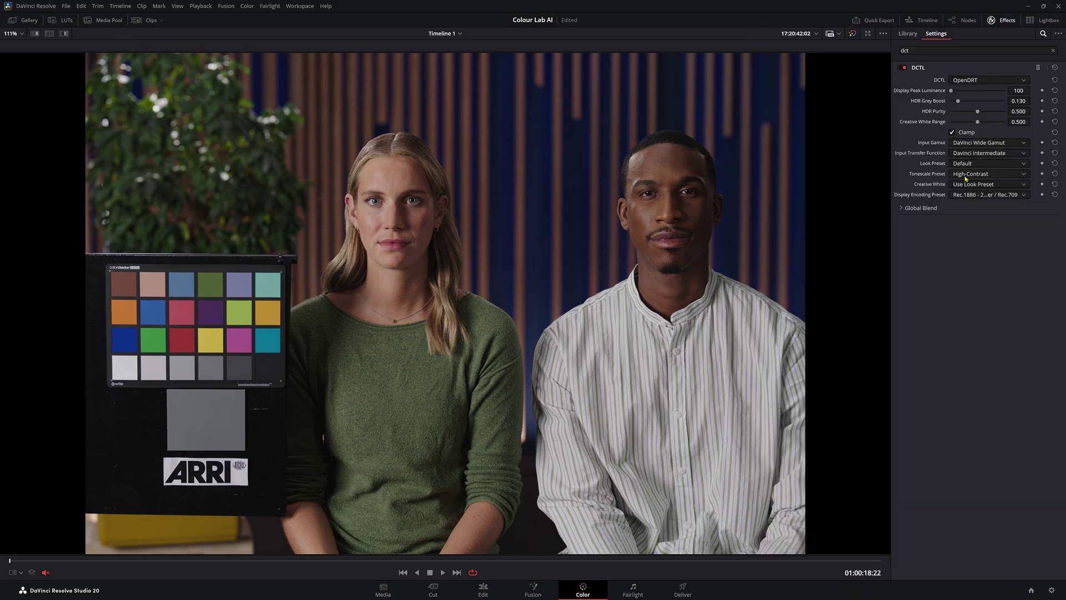
click(966, 177)
click(972, 185)
click(965, 176)
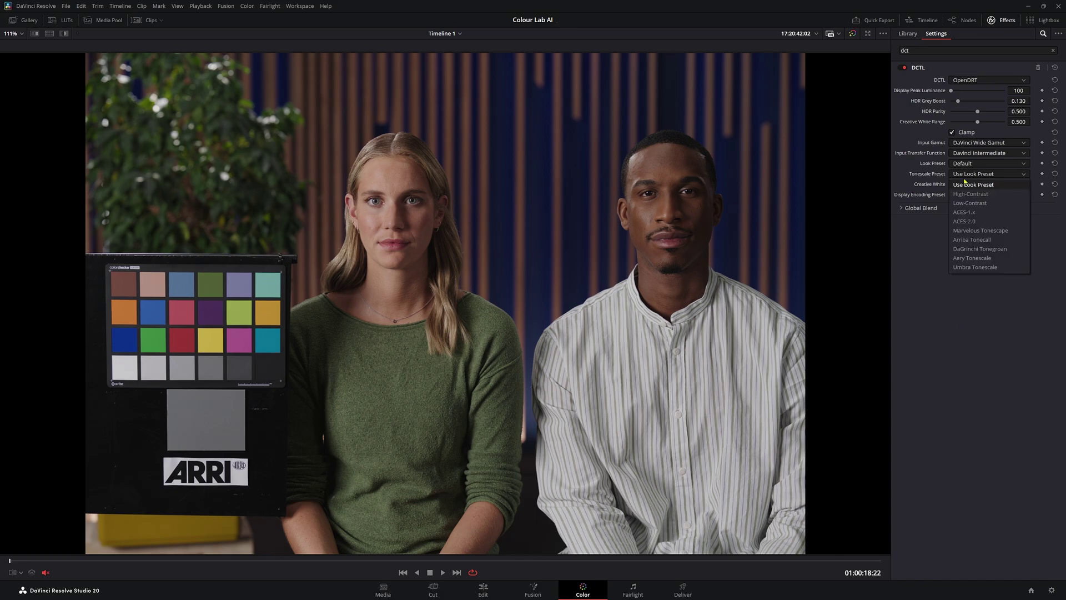
click(955, 233)
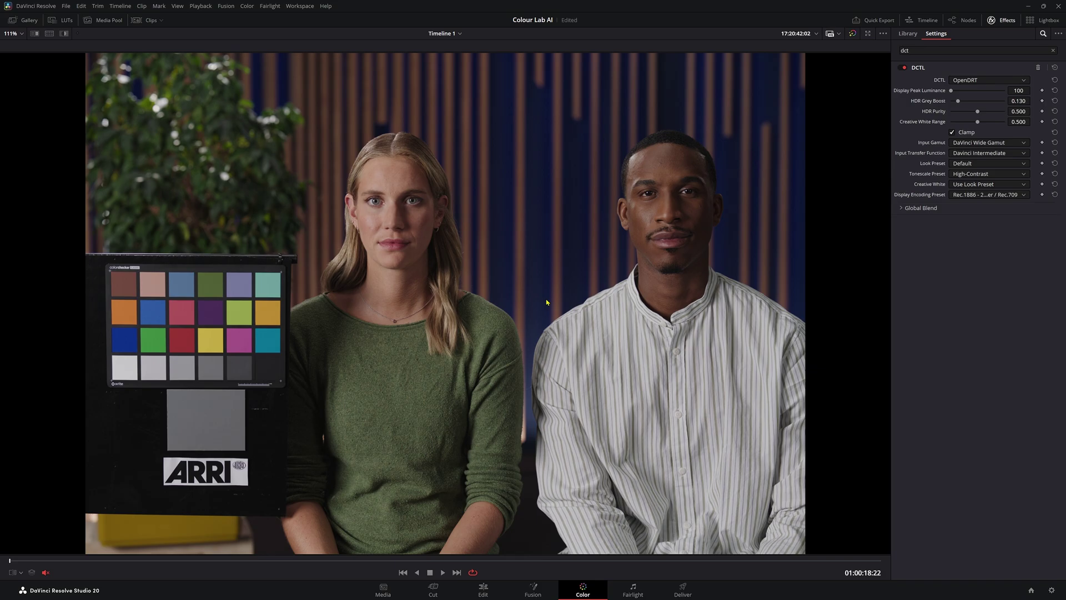
click(977, 174)
click(889, 316)
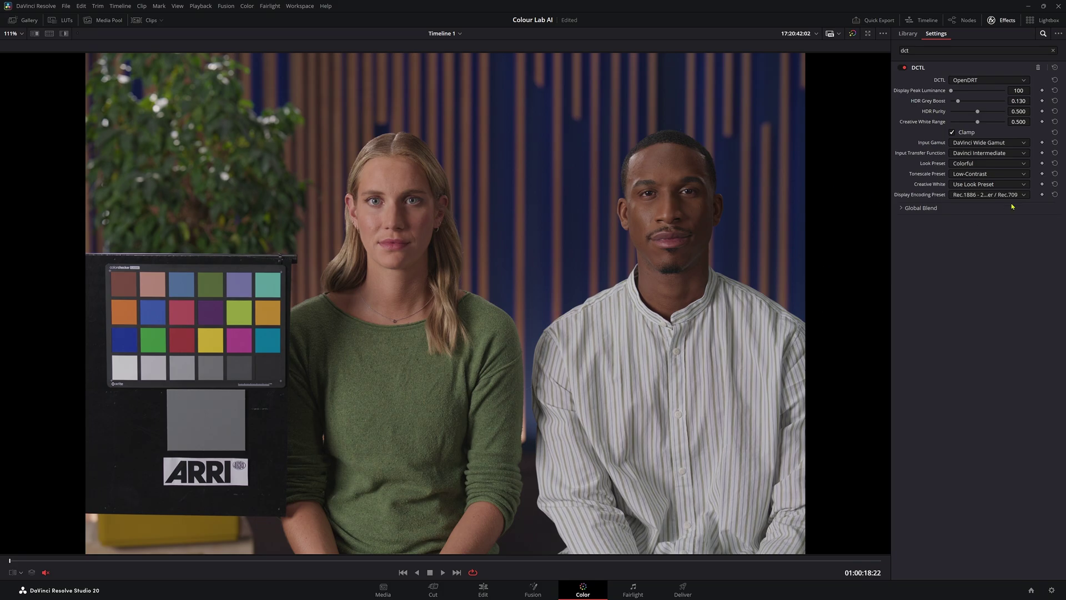
Step: Compare the High-Contrast tonescale, then return the tonescale to Low-Contrast under the Colorful look
click(979, 173)
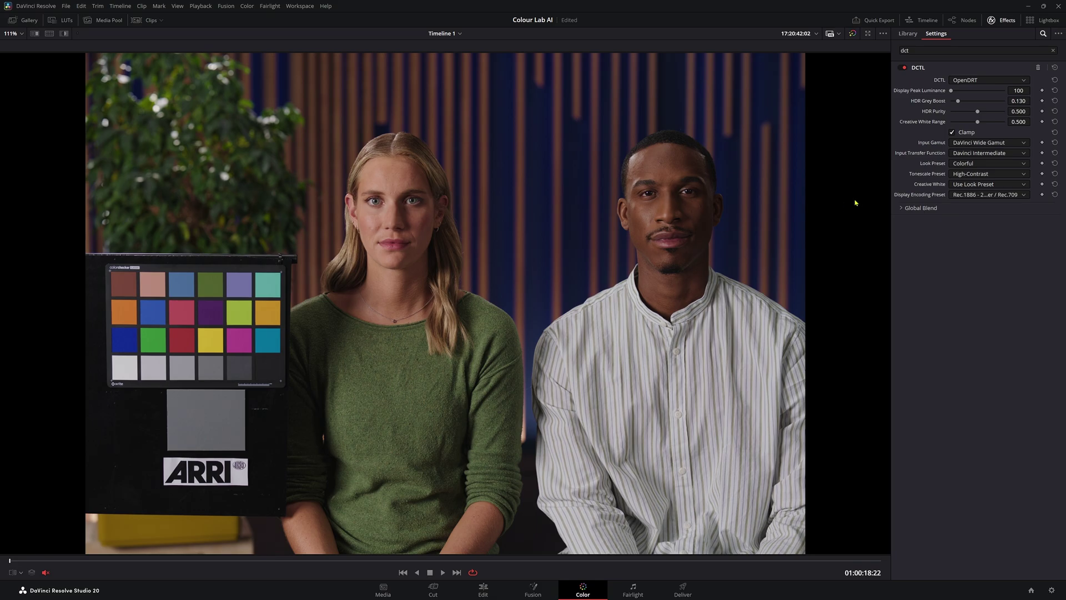
click(999, 176)
click(989, 208)
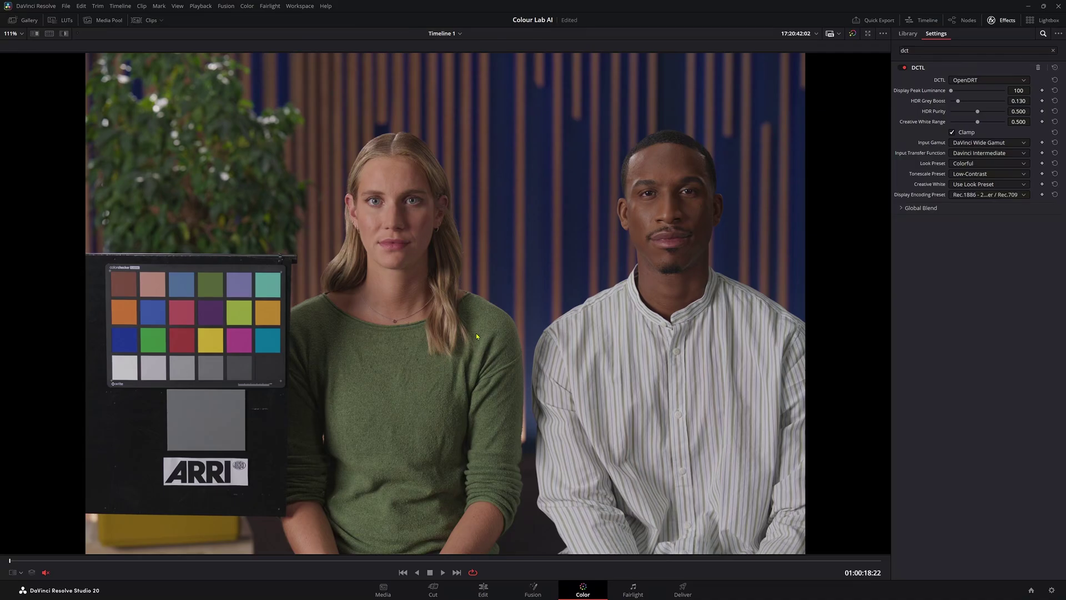
Step: Reset the OpenDRT look preset to Default and apply the ACES-1.x tonescale
click(977, 164)
click(978, 178)
click(977, 175)
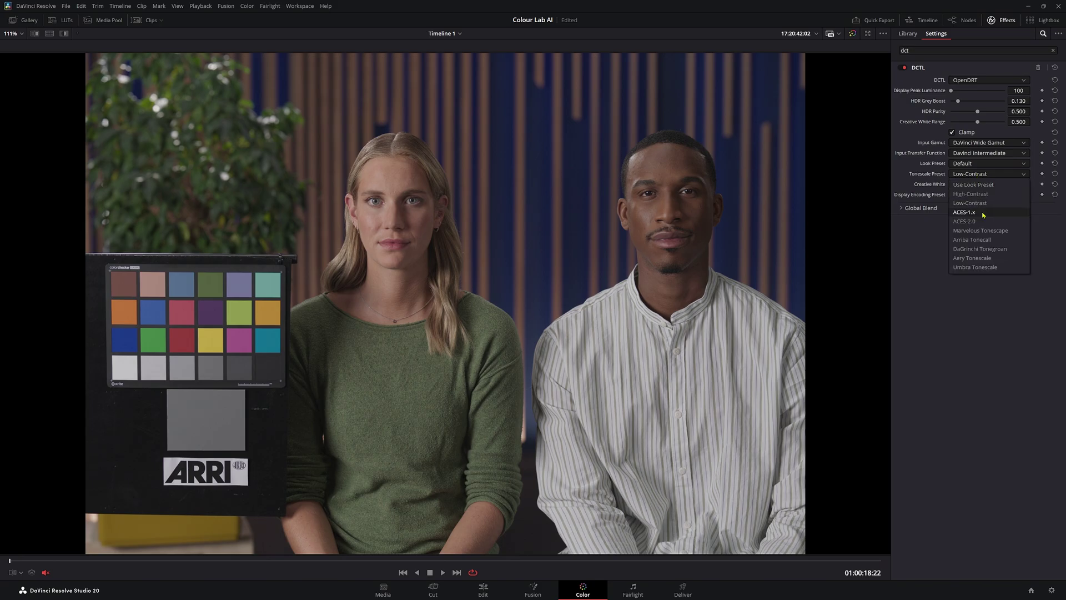
click(972, 212)
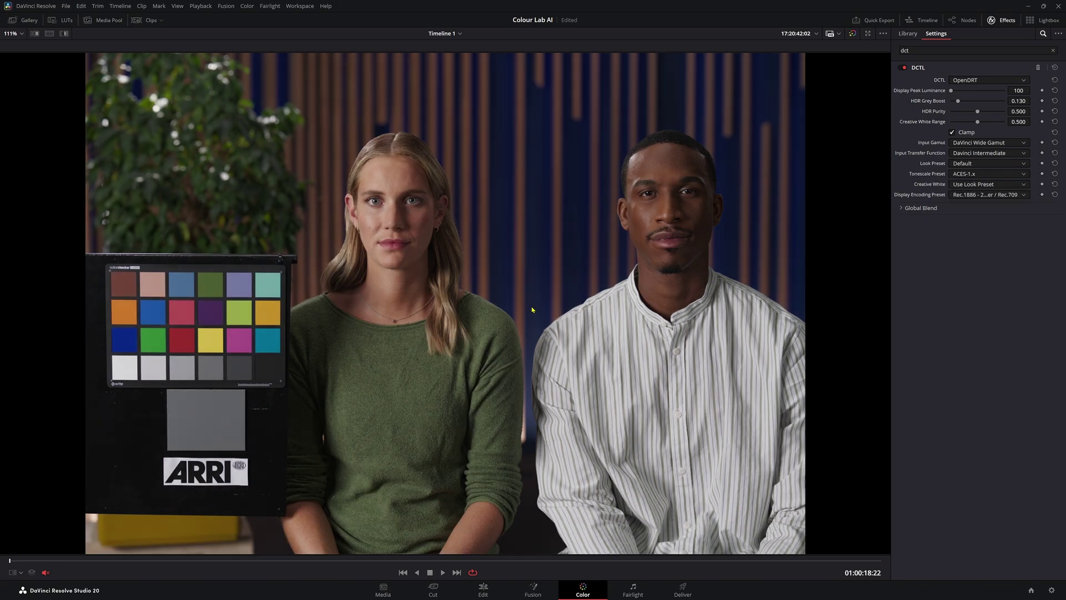
Step: Try the ACES-2.0 tonescale against ACES-1.x and reframe the enlarged view on both people
scroll(375, 271, up, 10)
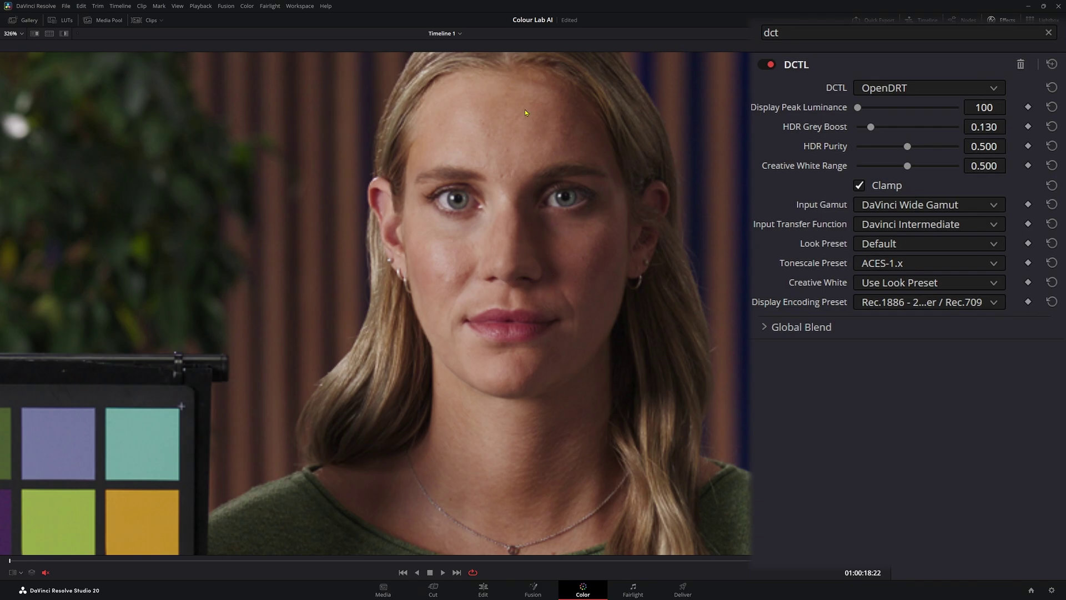
click(898, 265)
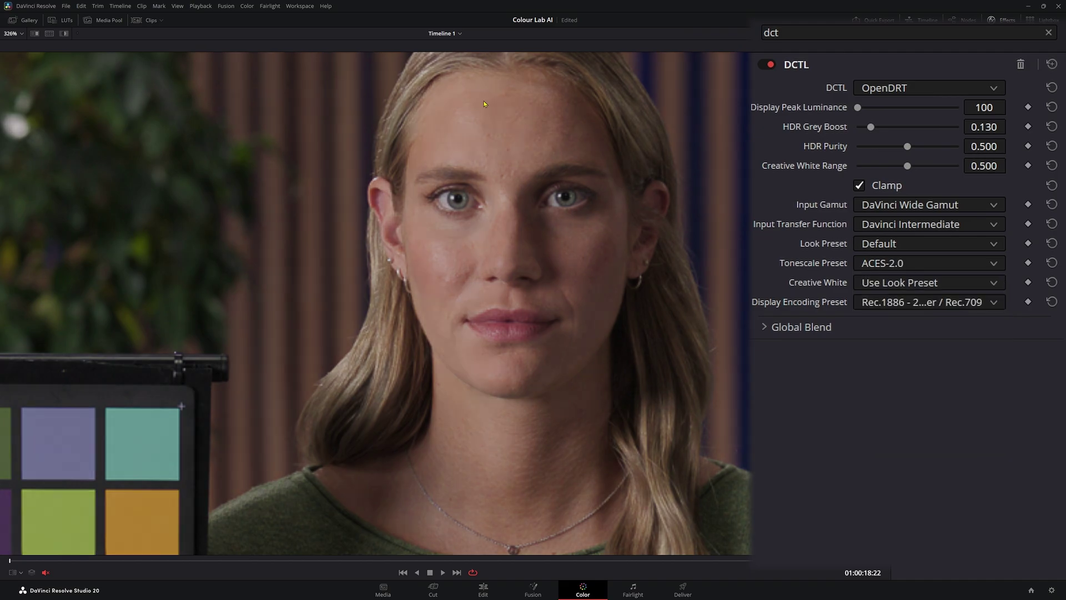
click(879, 264)
click(912, 335)
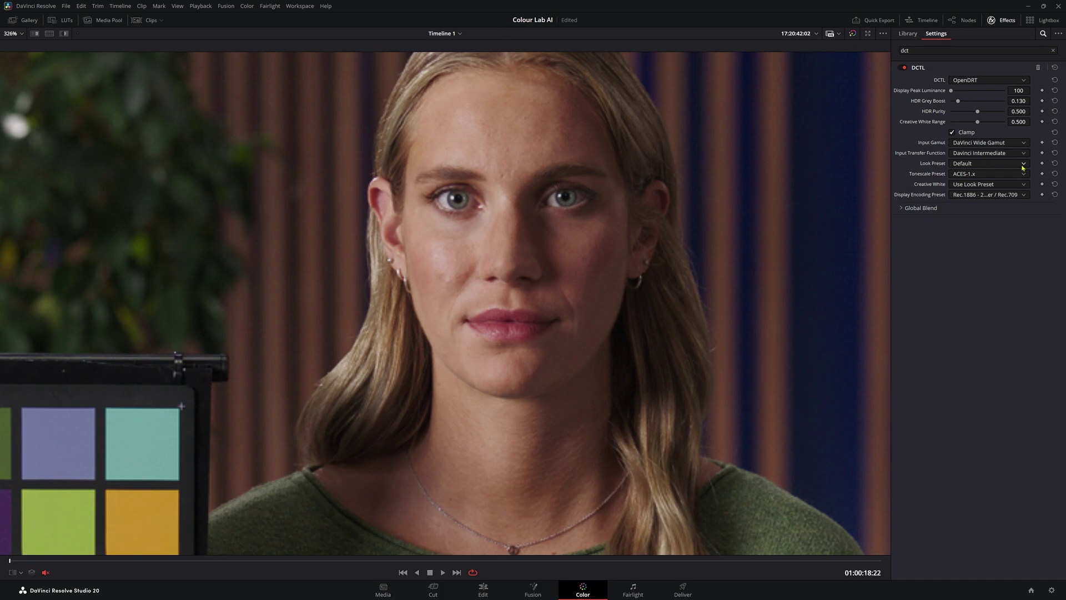
scroll(984, 175, down, 1)
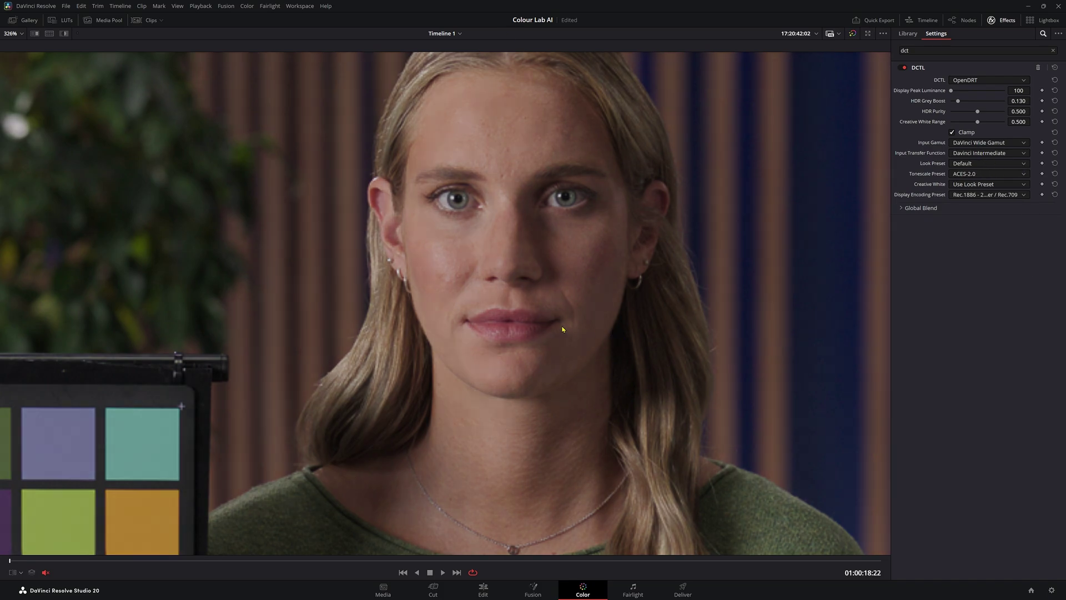
scroll(563, 329, down, 10)
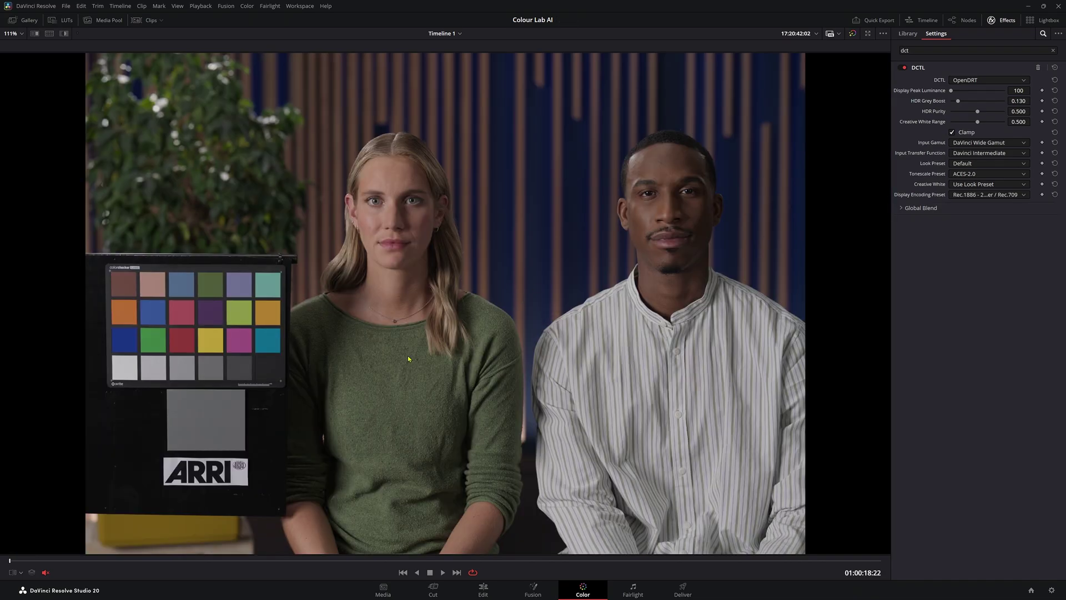
scroll(426, 326, up, 3)
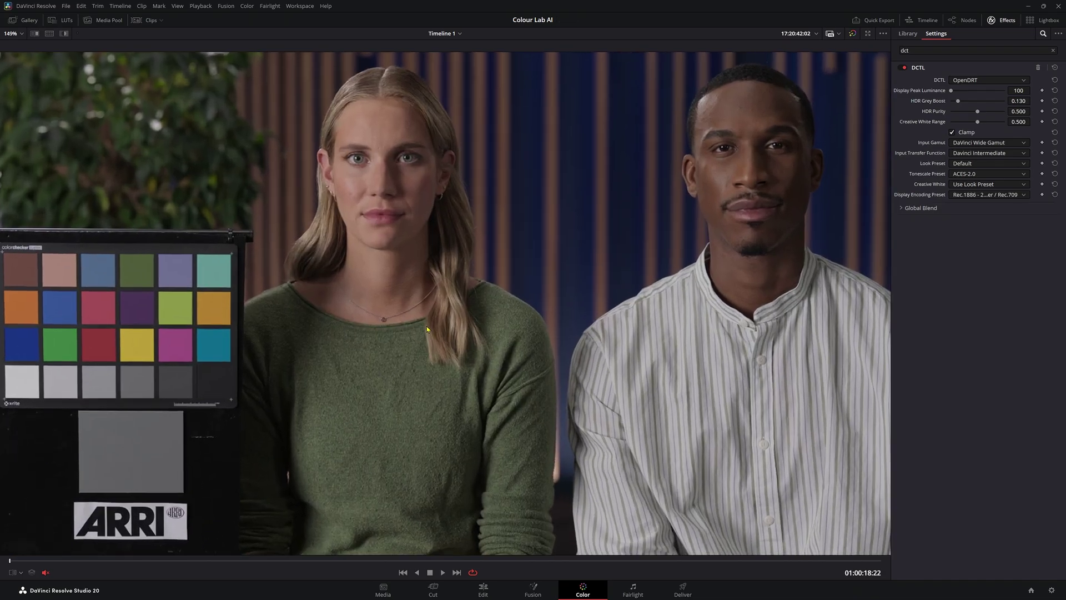
drag(371, 299, 422, 352)
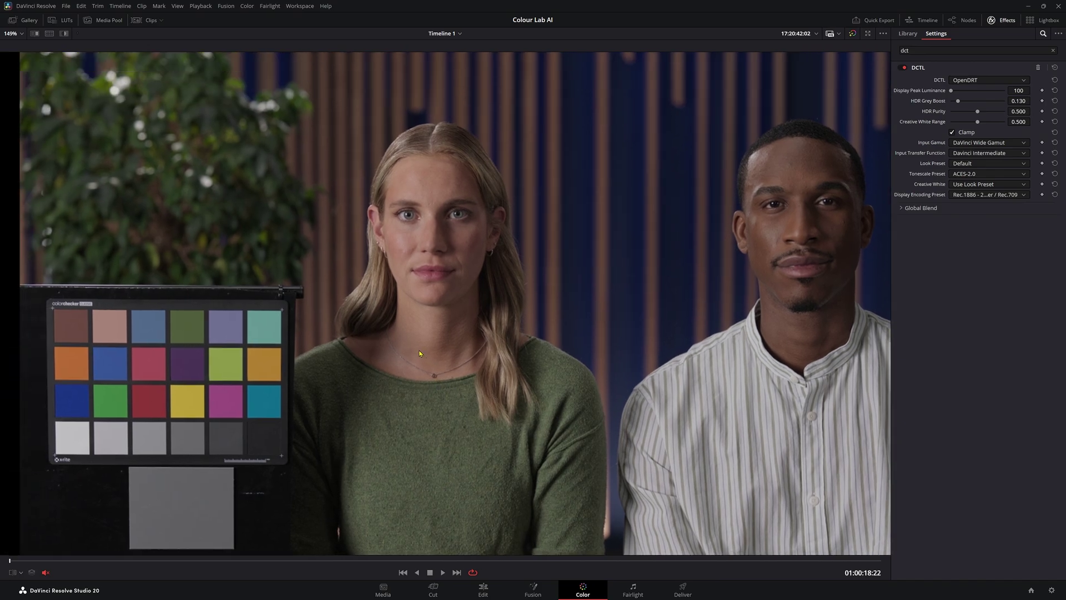
Step: Apply the Marvelous Tonescape tonescale, try the Umbra and Colorful looks, and settle on Base
click(964, 174)
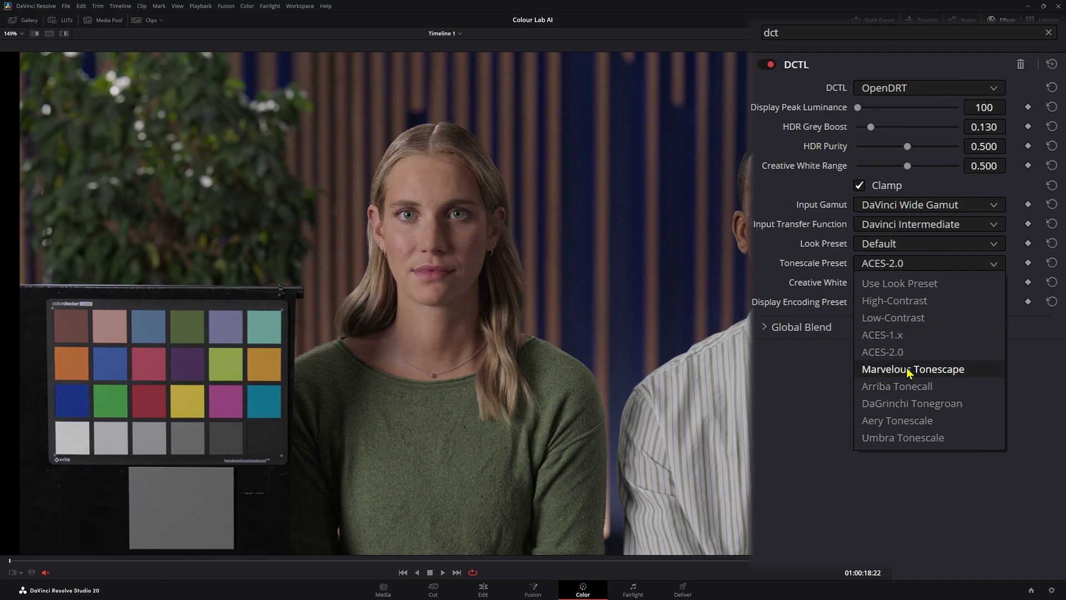
click(905, 371)
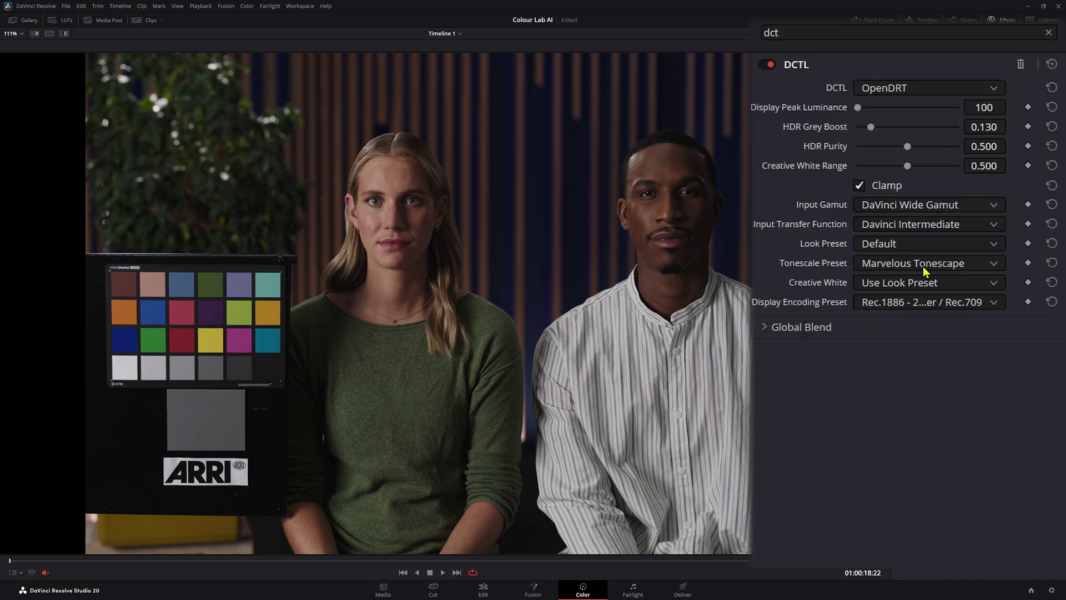
click(988, 164)
click(901, 300)
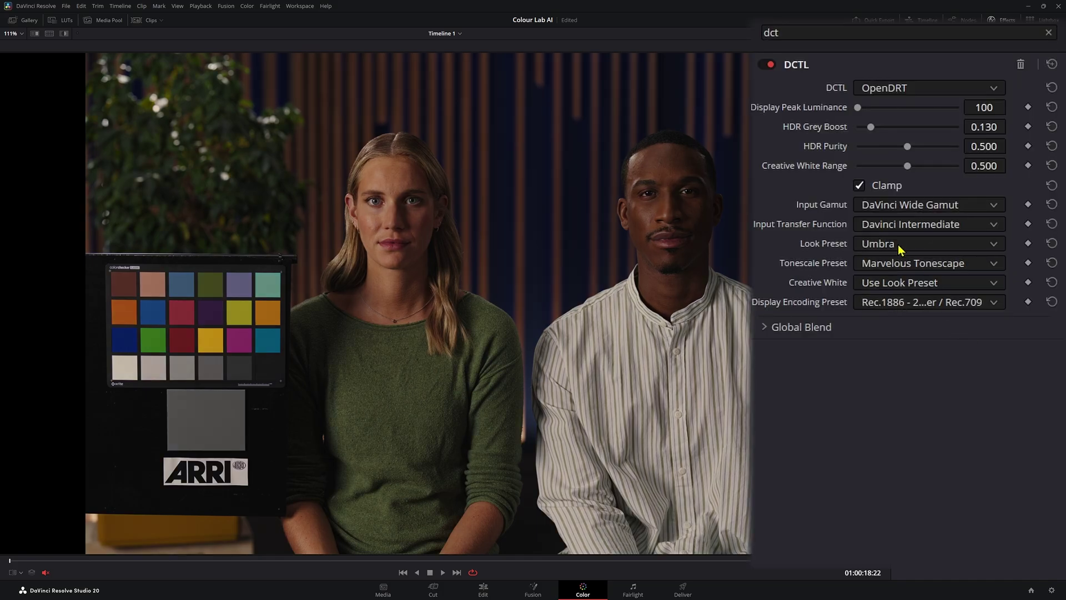
click(897, 249)
click(884, 281)
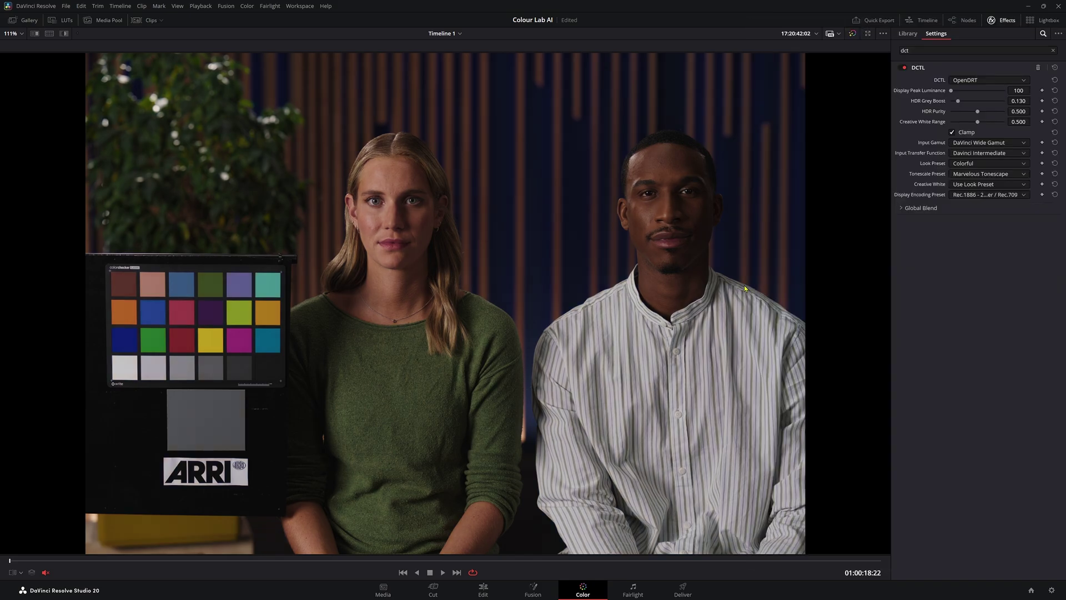
click(987, 163)
click(969, 206)
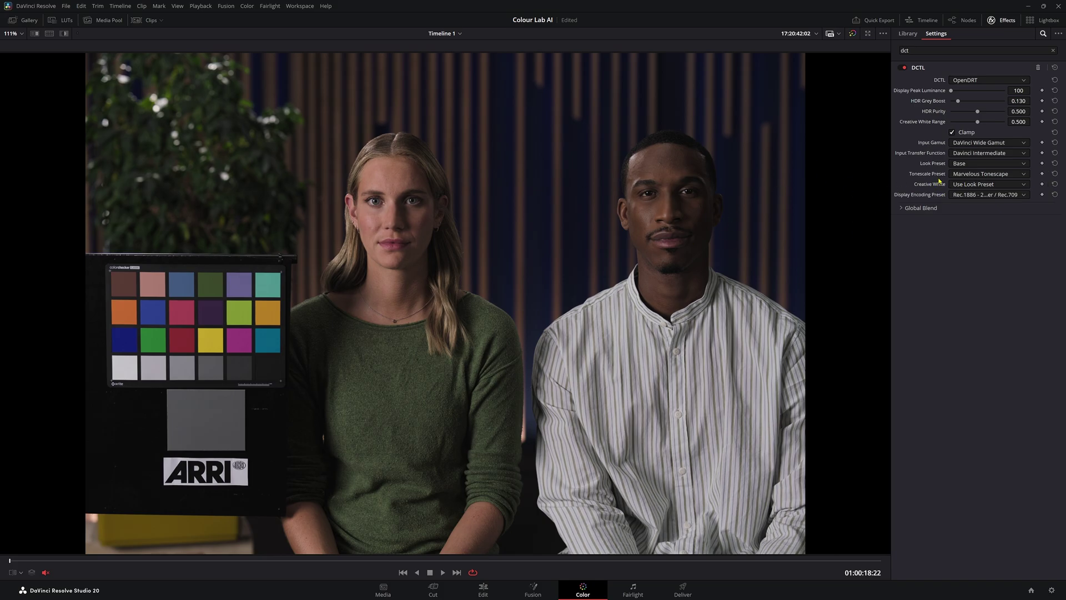
click(977, 174)
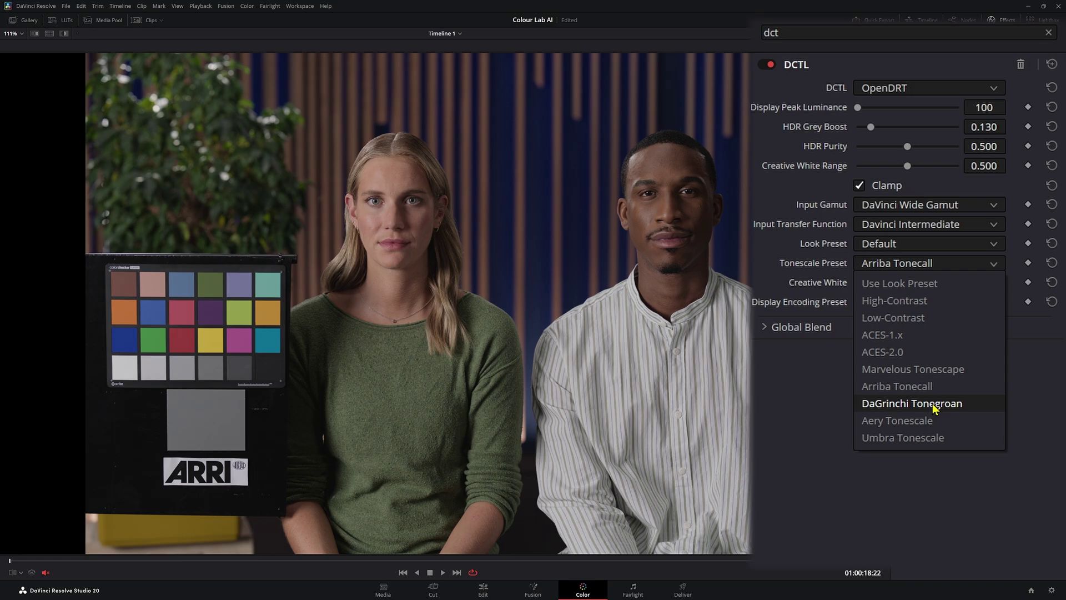
Step: Try DaGrinchi Tonegroan with the Colorful look, then reset the look to Default and apply Aery Tonescale
click(934, 406)
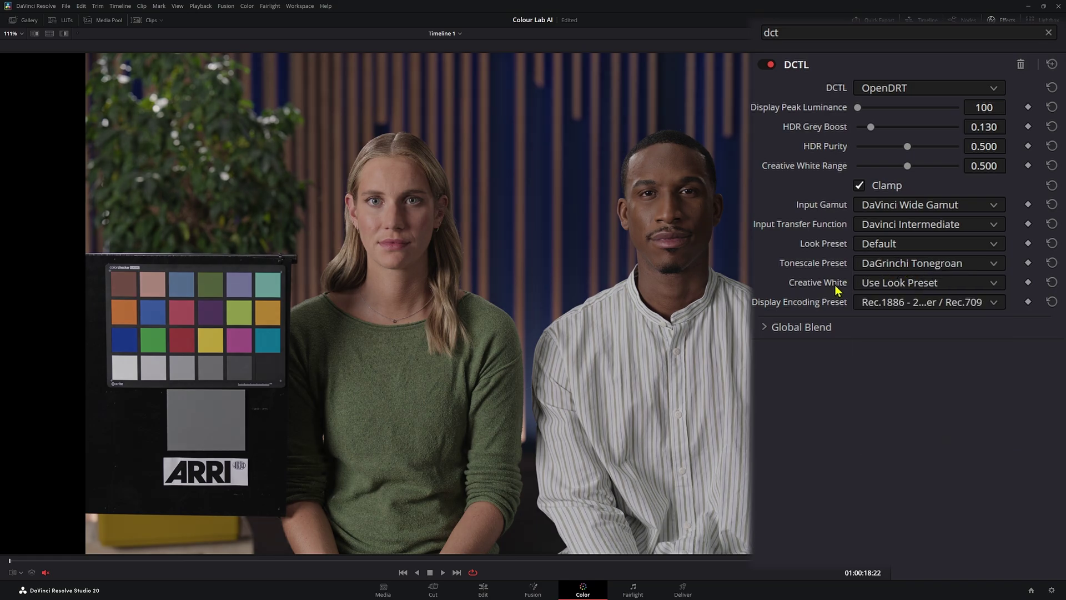
click(899, 247)
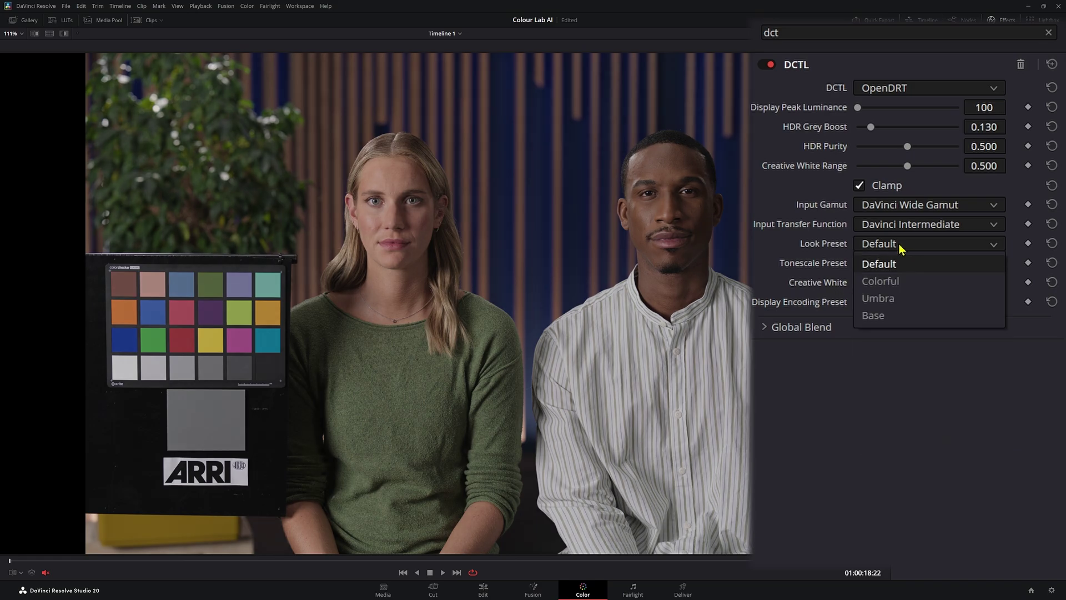
click(887, 281)
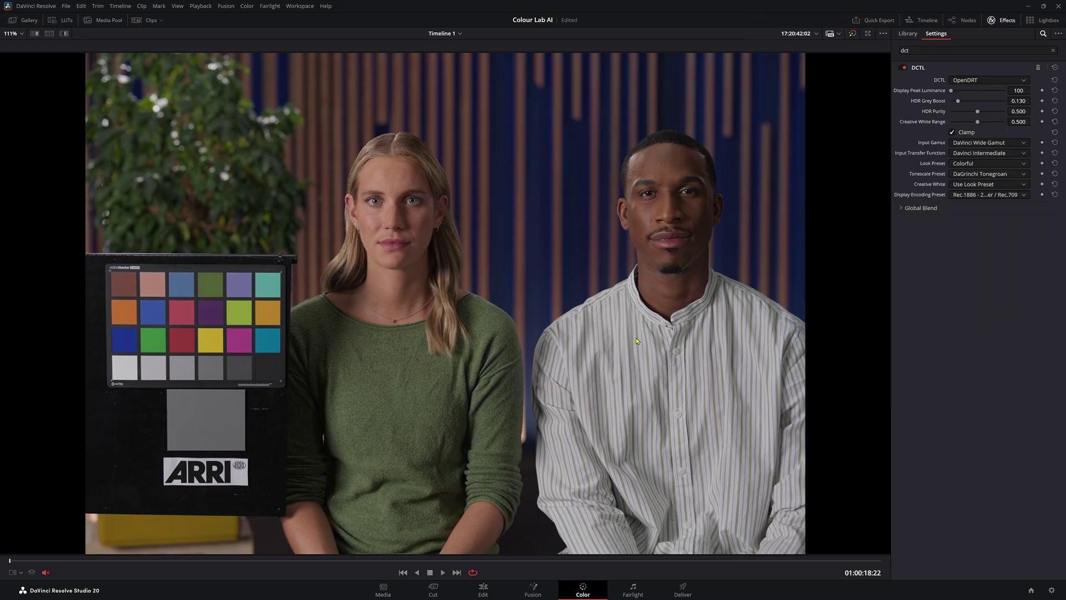
click(984, 174)
click(984, 174)
click(985, 174)
click(978, 259)
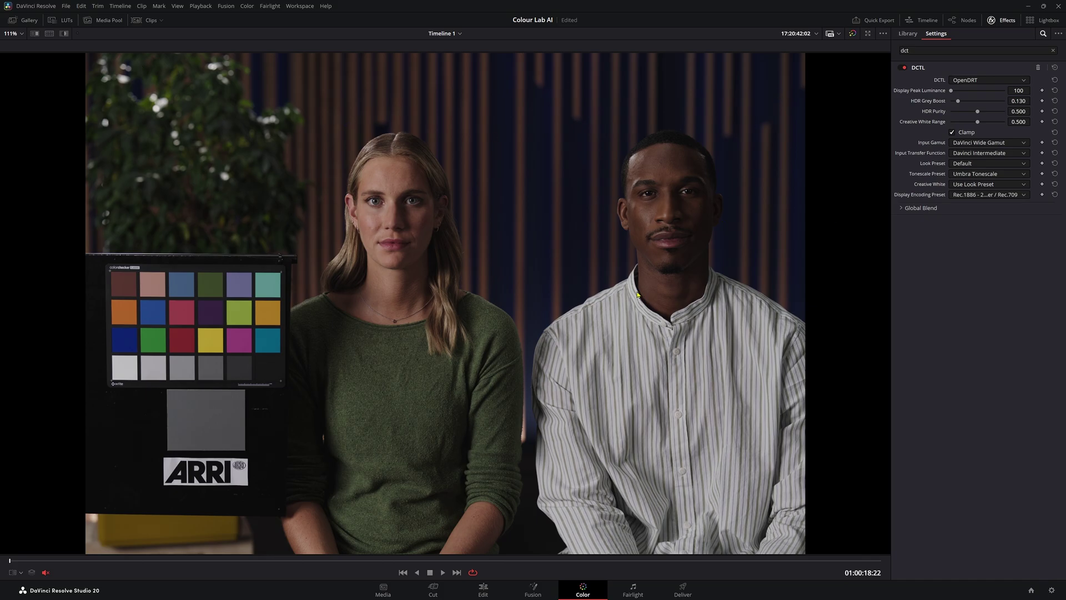
Step: Try the Umbra and Colorful looks, then set tonescale to Use Look Preset and look to Default
click(984, 163)
click(979, 193)
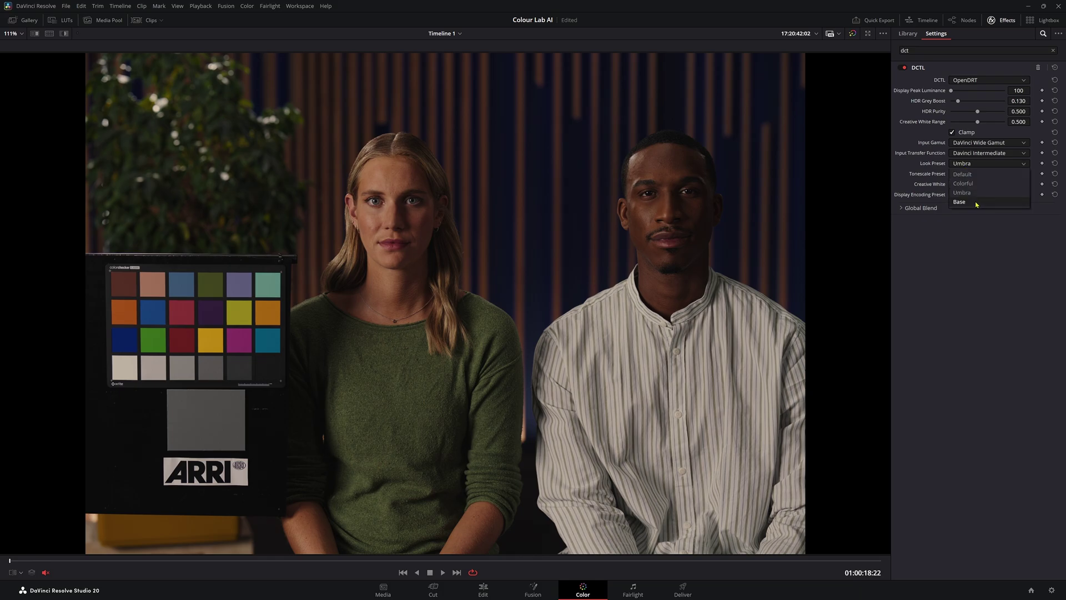
click(977, 202)
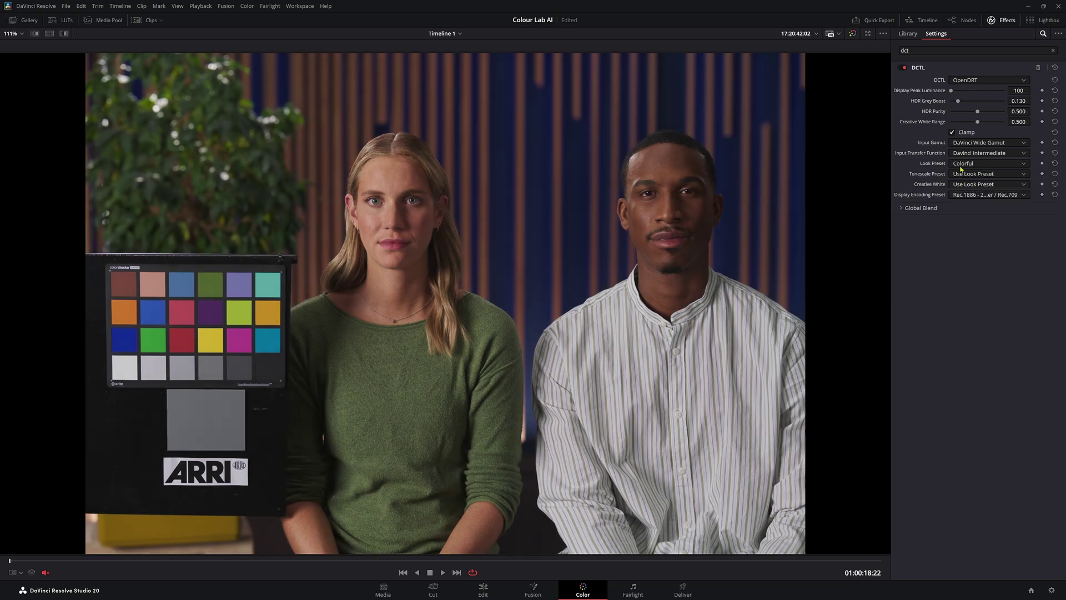
click(964, 164)
click(976, 174)
key(alt+f)
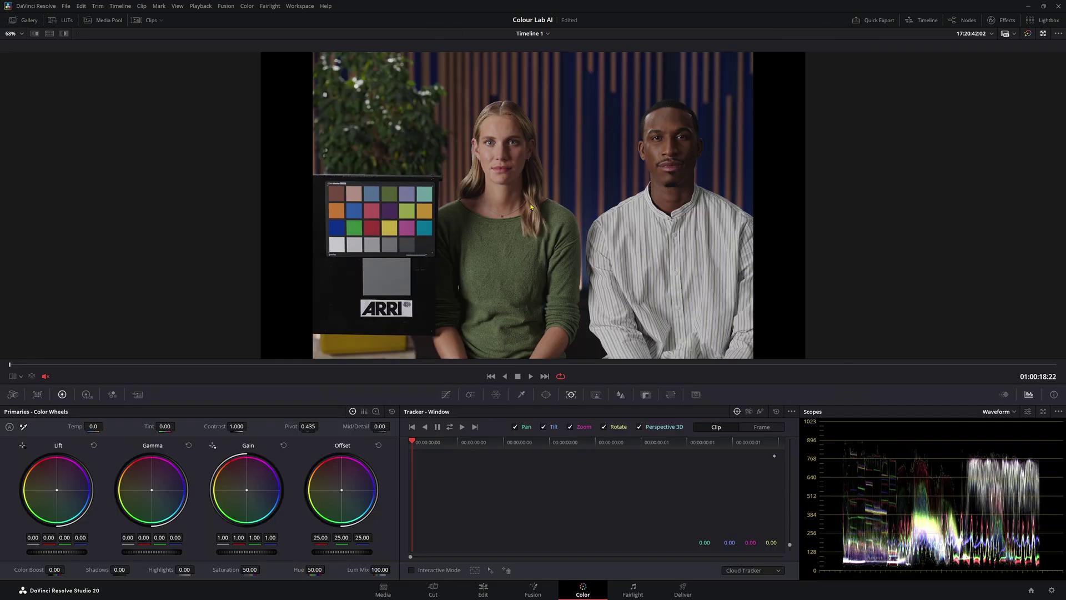
Step: Switch to the grayscale gradient Compound Clip and select node 02, with the floating waveform beside it
click(137, 20)
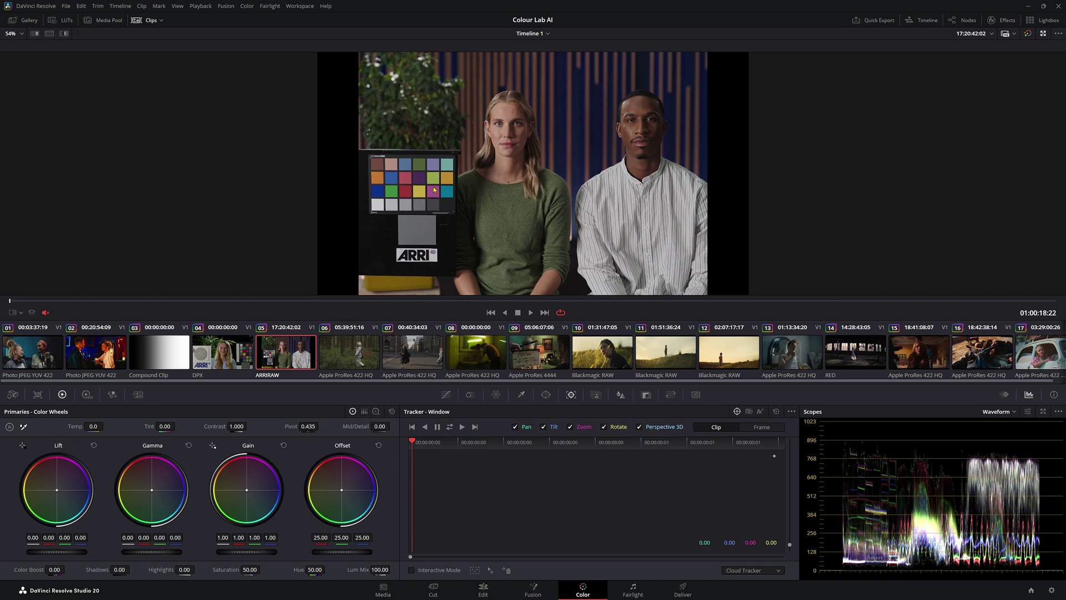
click(172, 365)
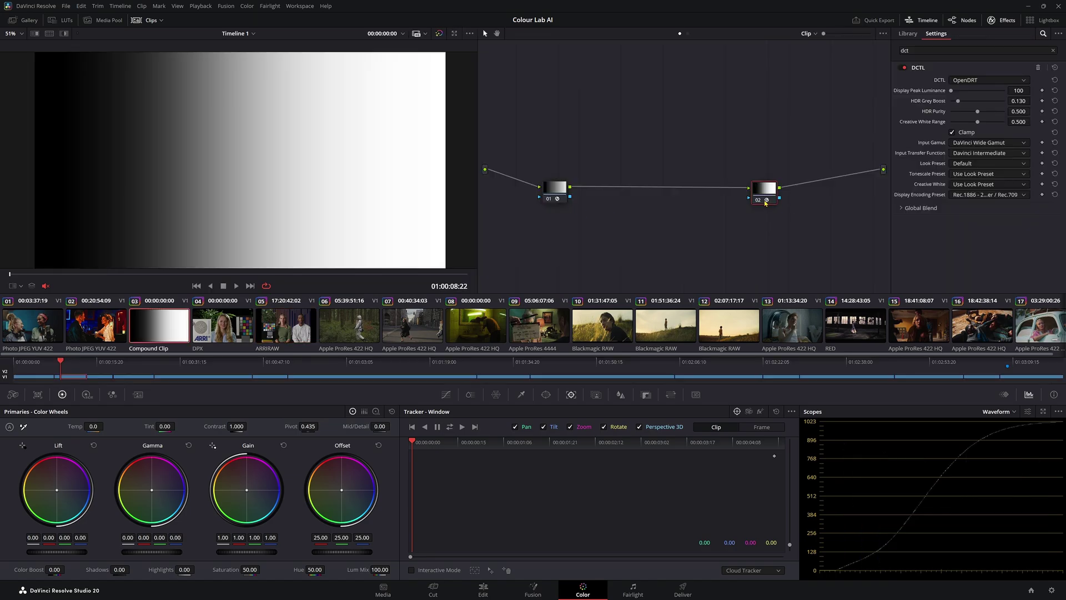
mouse_move(766, 202)
mouse_down()
mouse_move(823, 193)
mouse_move(775, 186)
mouse_up()
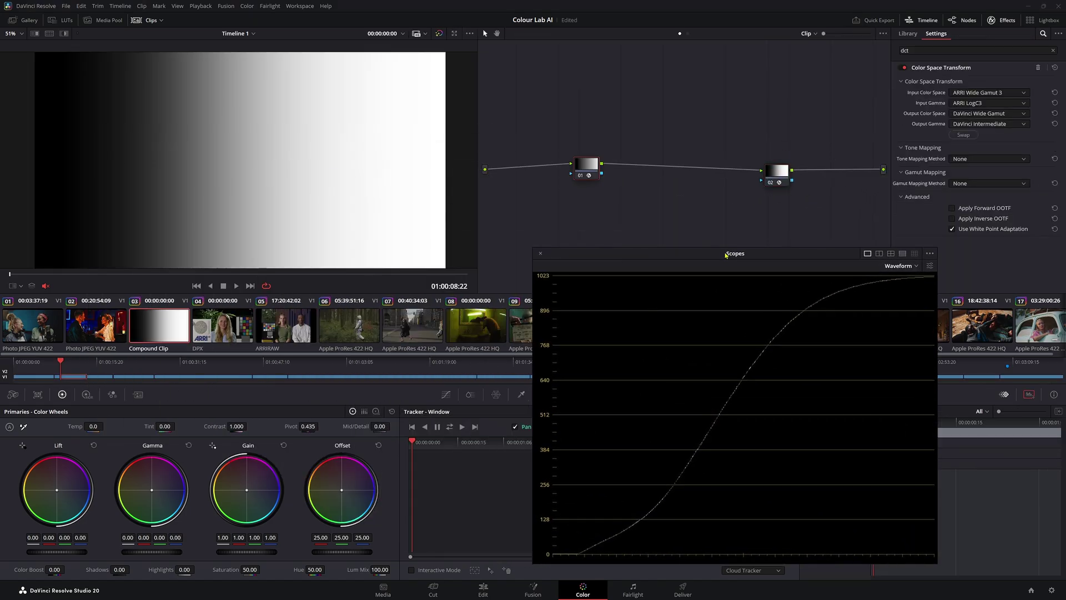
drag(725, 255, 701, 216)
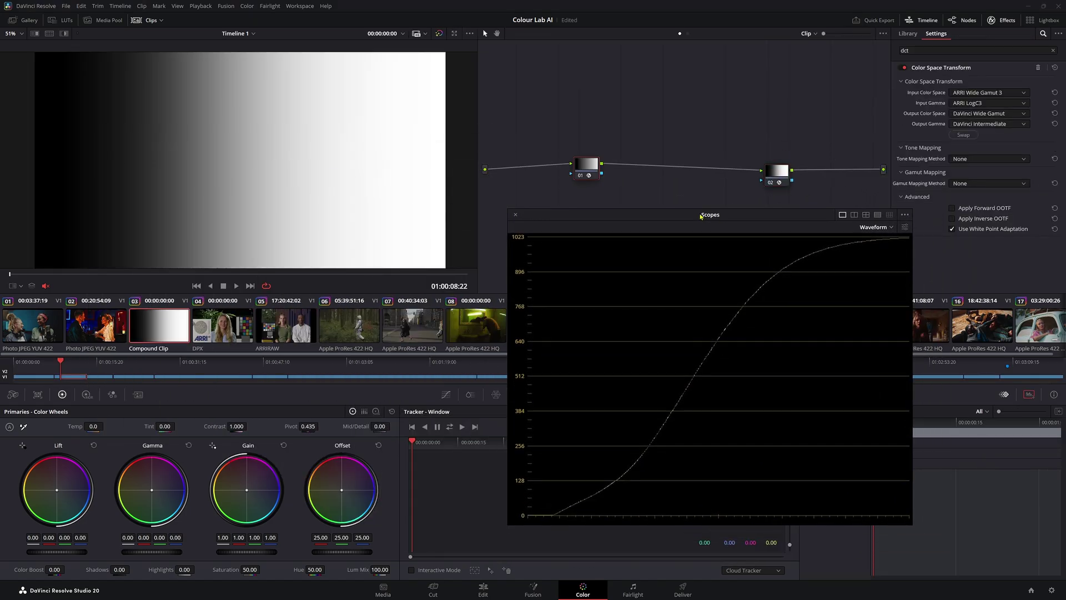
drag(773, 178, 766, 121)
drag(787, 219, 705, 177)
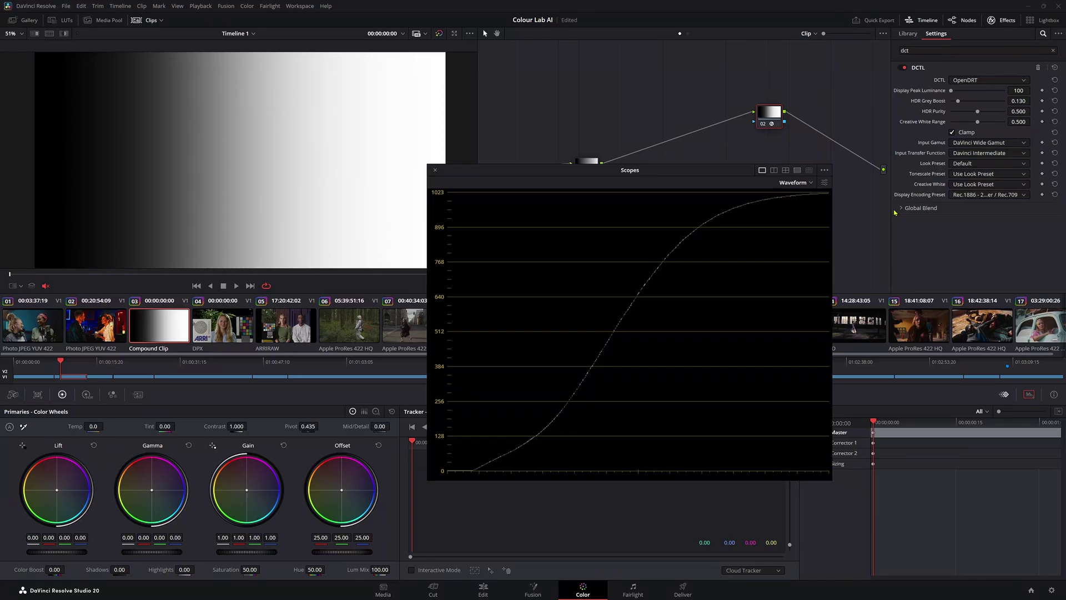
Step: Try Creative White D65, then settle on D50 to warm the gradient's highlights
click(989, 185)
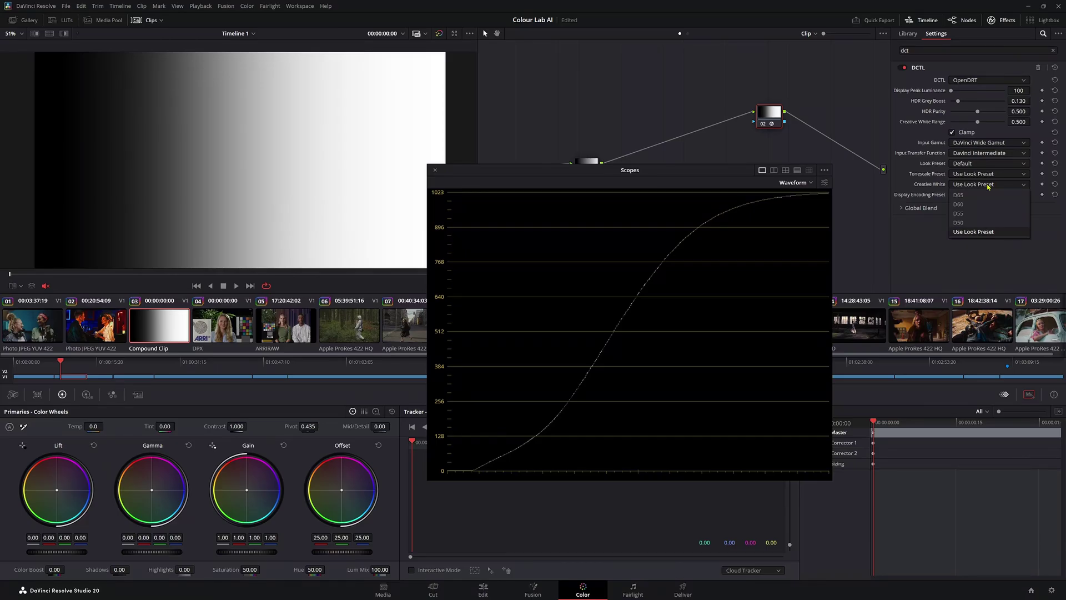
click(958, 195)
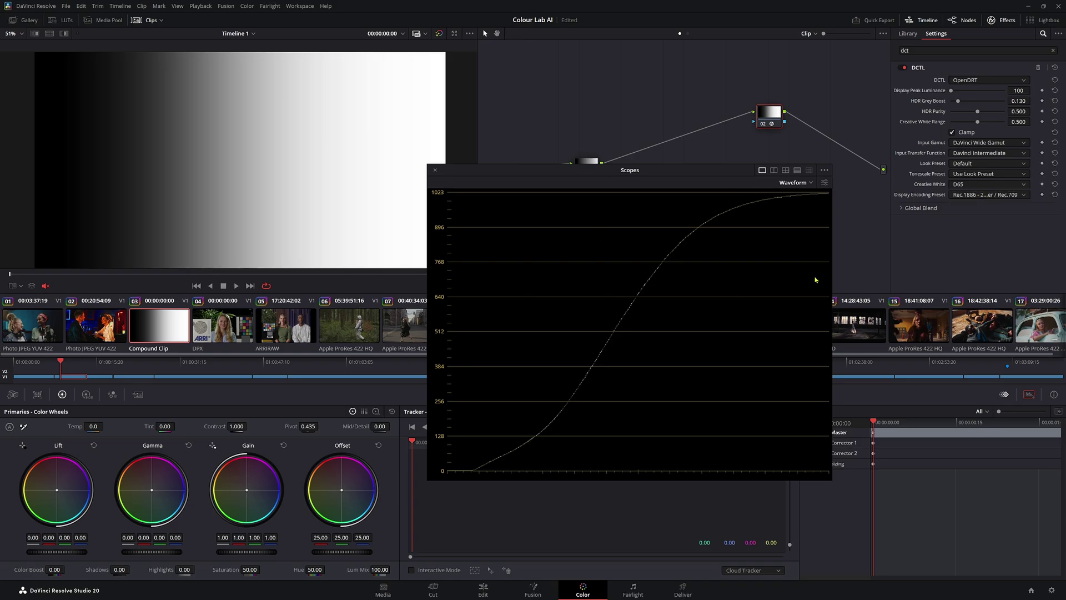
click(979, 184)
click(965, 227)
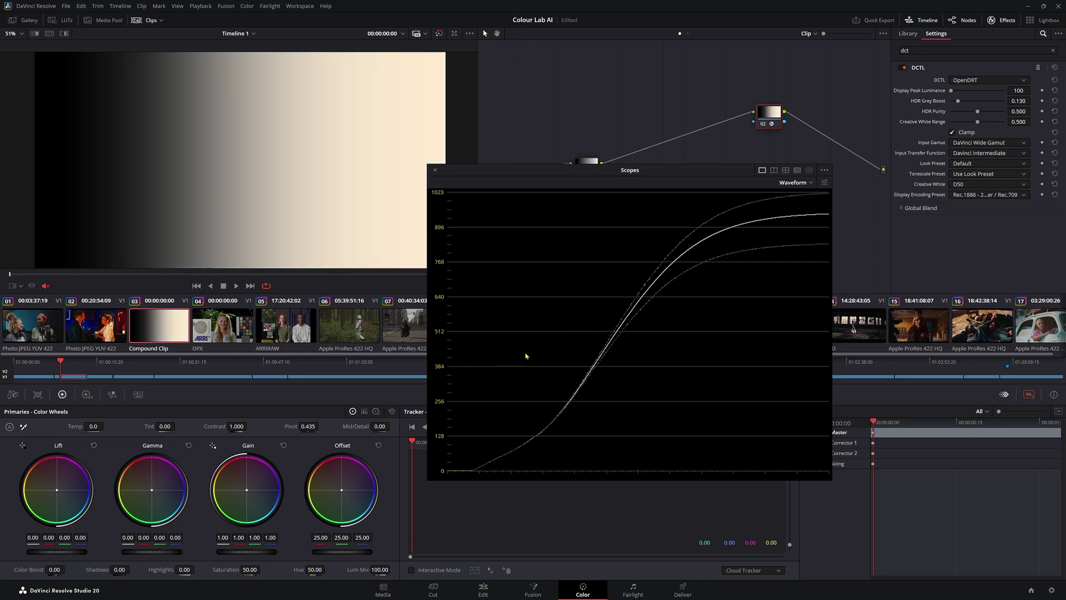
drag(555, 169, 732, 187)
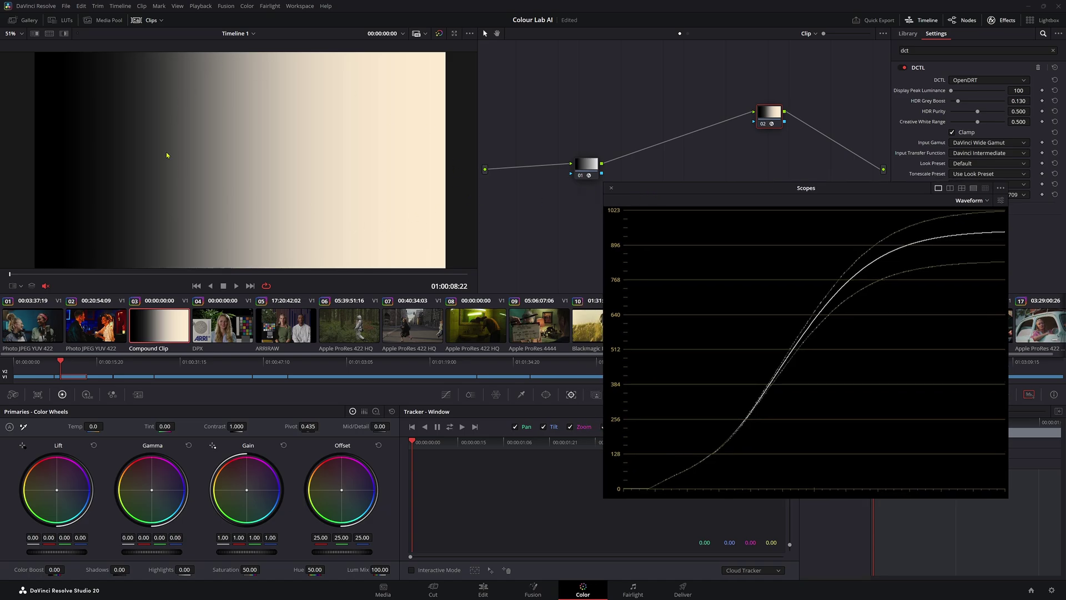
drag(1004, 203, 829, 203)
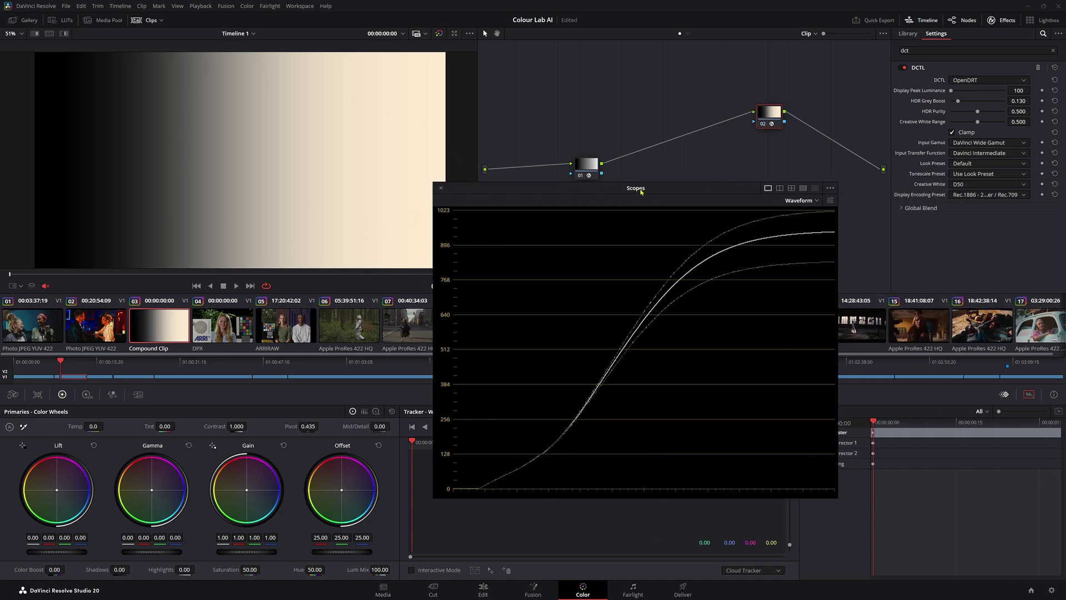
Step: Hide the waveform's green and blue traces and set Creative White to D60
click(827, 201)
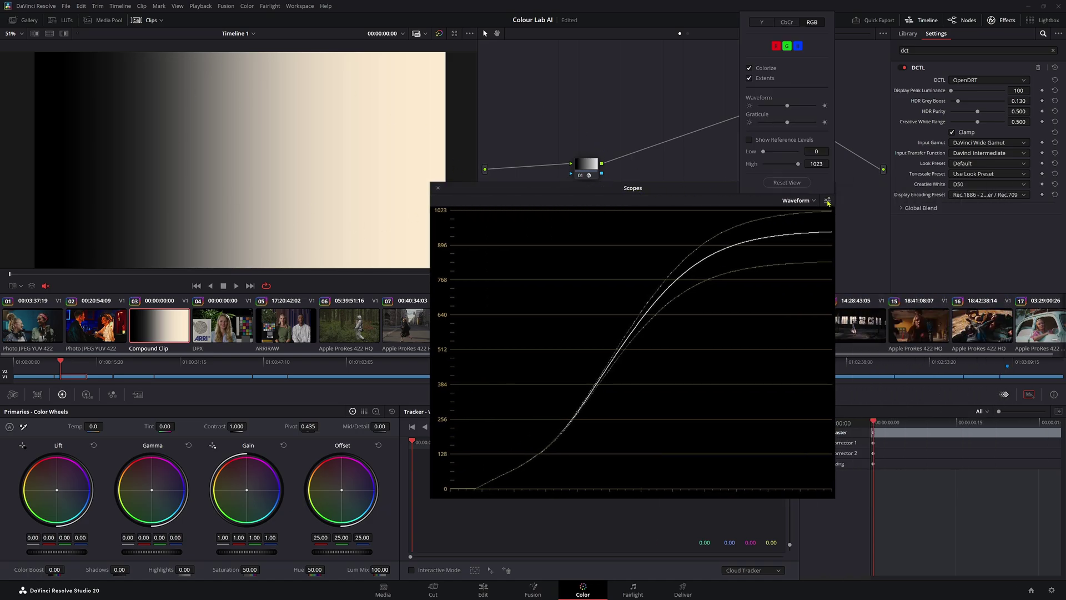
click(788, 47)
click(798, 46)
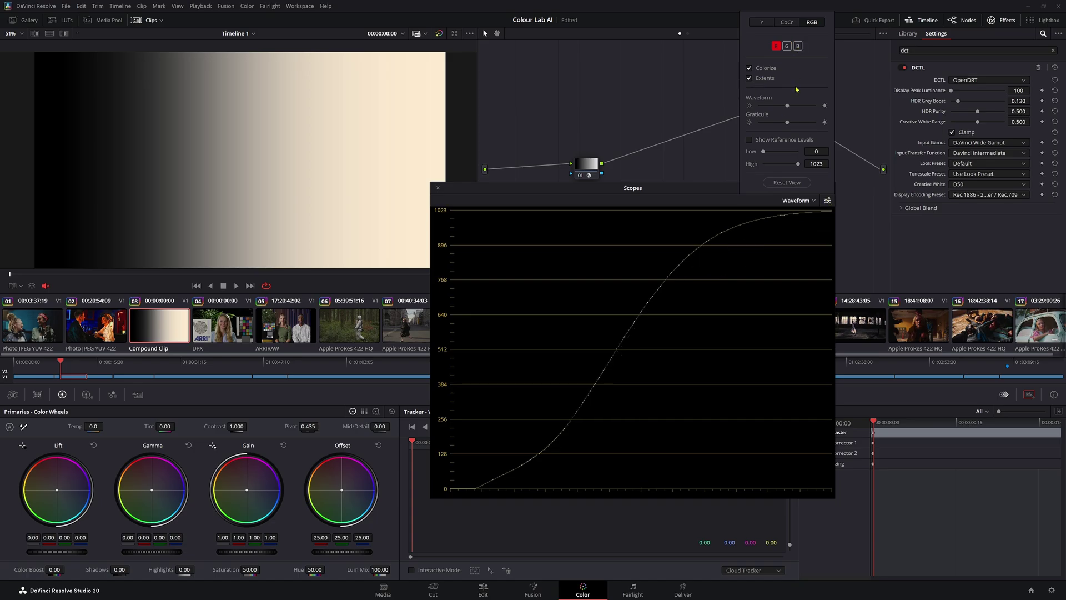
drag(684, 189, 746, 188)
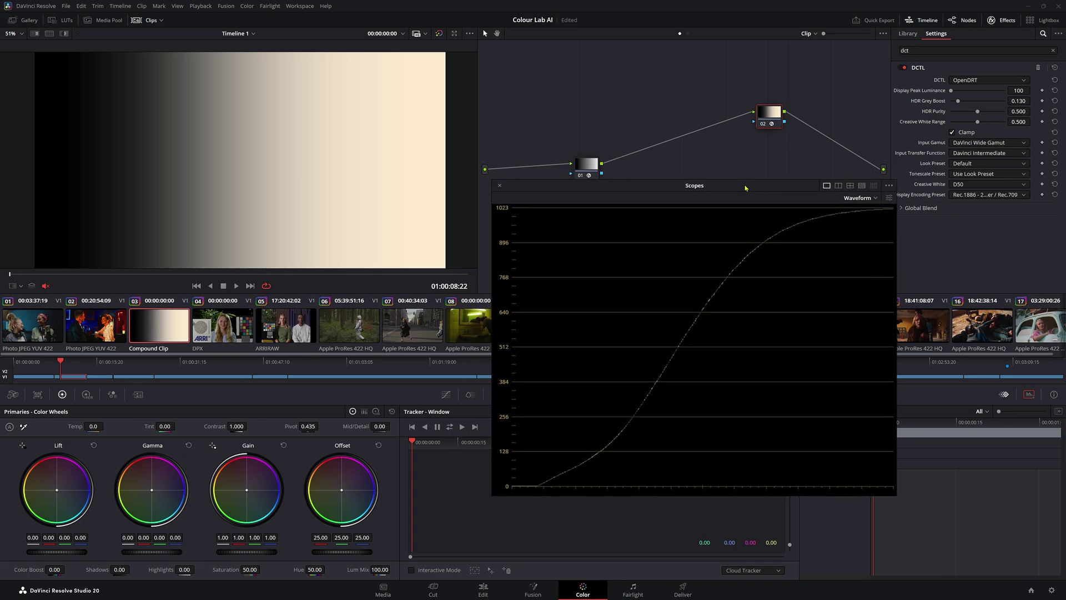
click(995, 183)
click(982, 207)
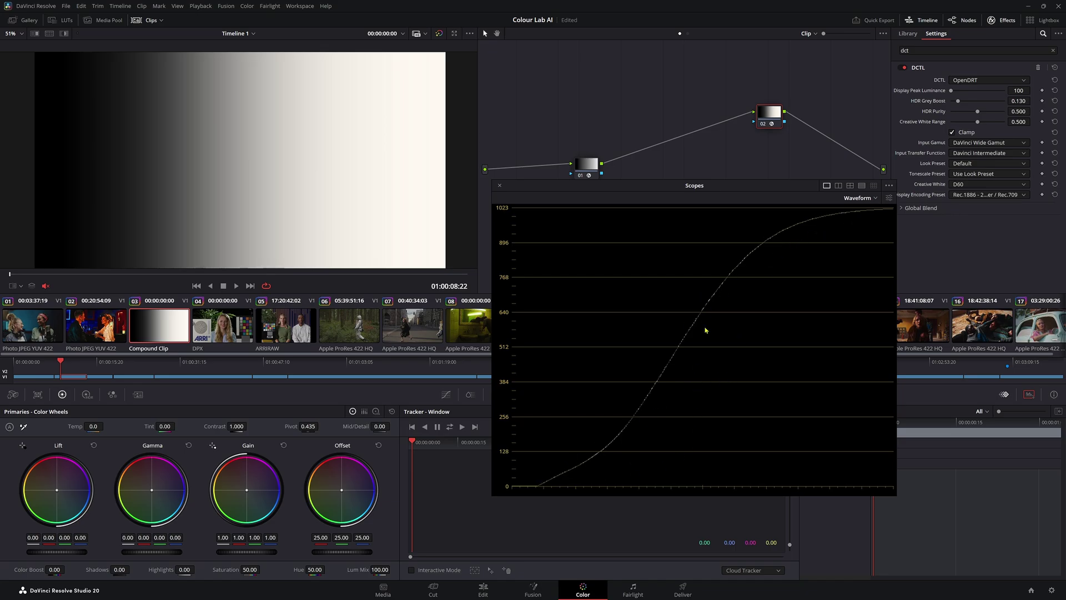
Step: Restore the green and blue traces, then try Creative White D55 and D50
click(889, 197)
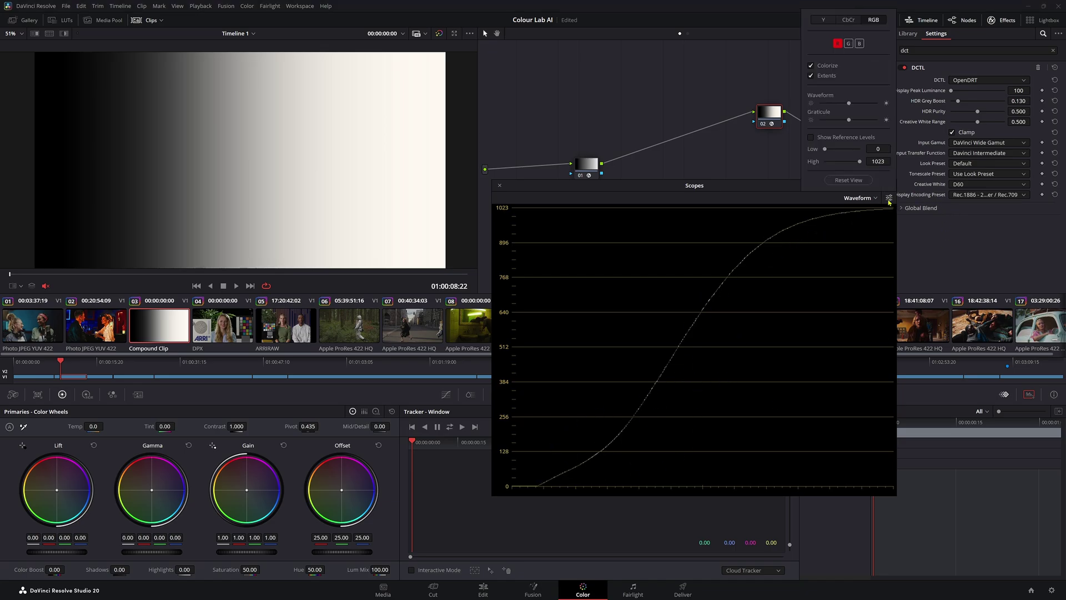
click(848, 43)
click(859, 43)
click(999, 183)
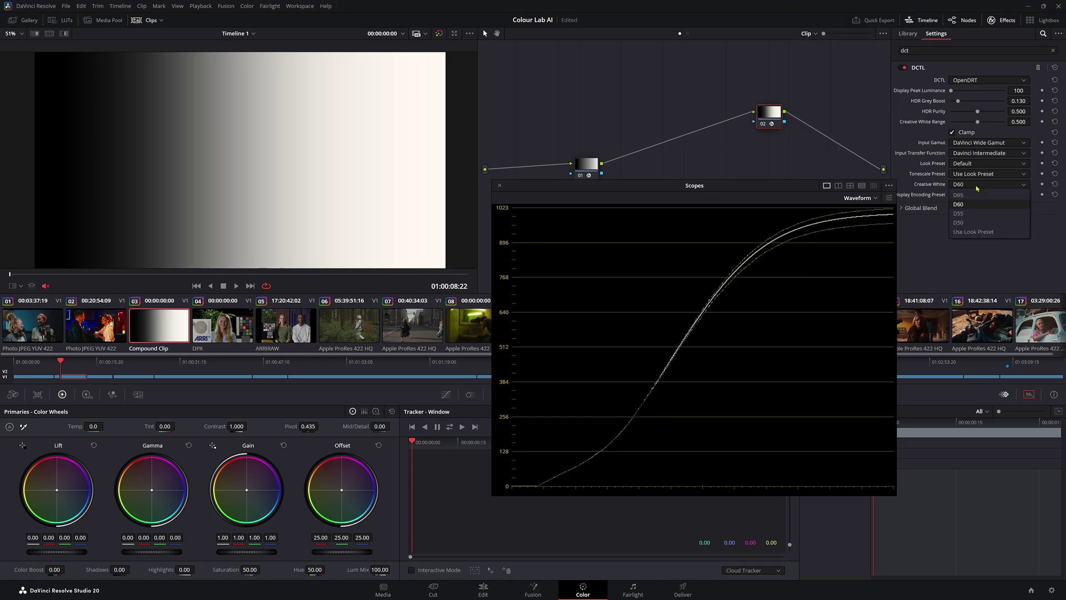
click(999, 184)
click(973, 215)
click(988, 184)
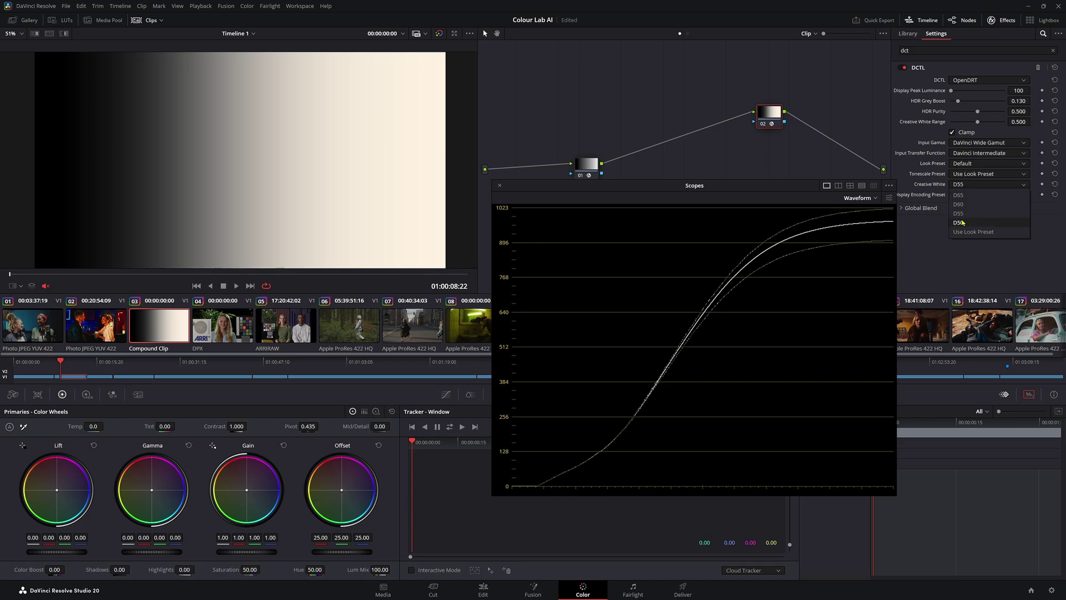
click(966, 222)
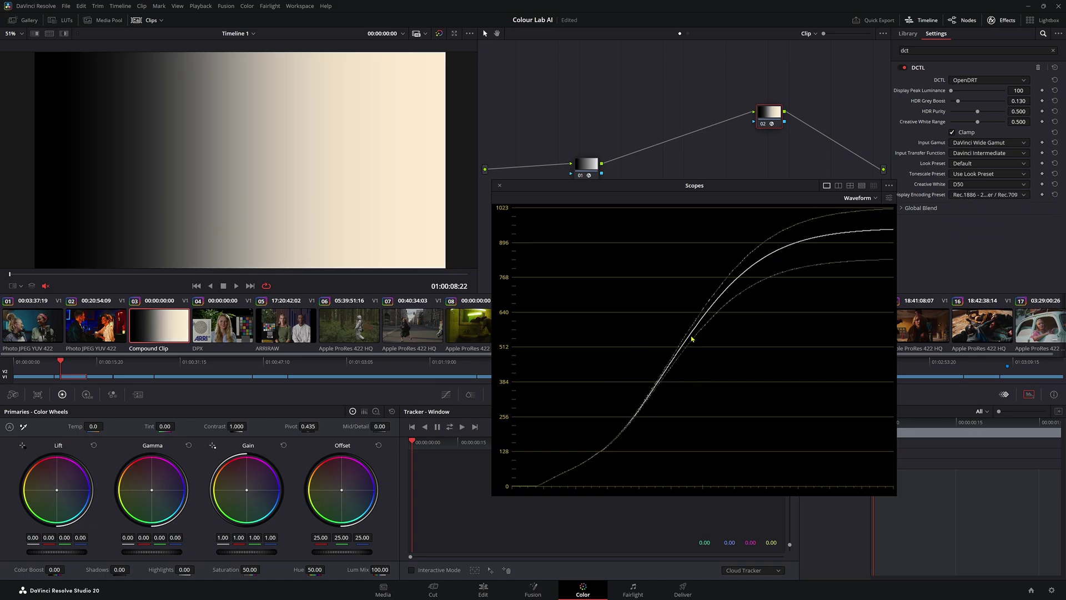
Step: Hide the green trace, compare Creative White D65, and finish on D50
click(890, 199)
click(850, 44)
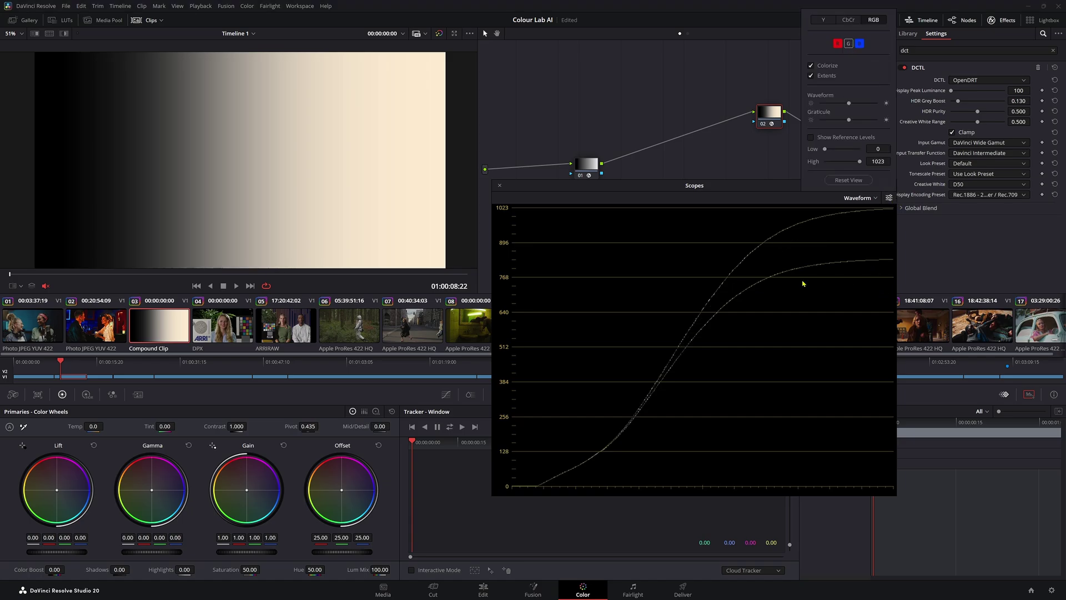
click(994, 184)
click(988, 204)
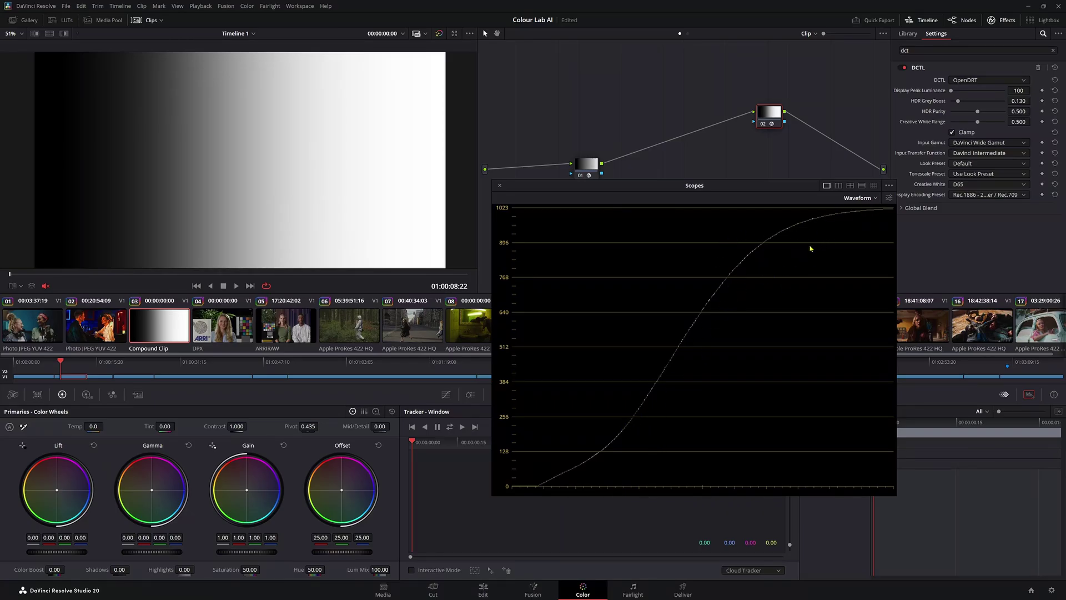
click(988, 184)
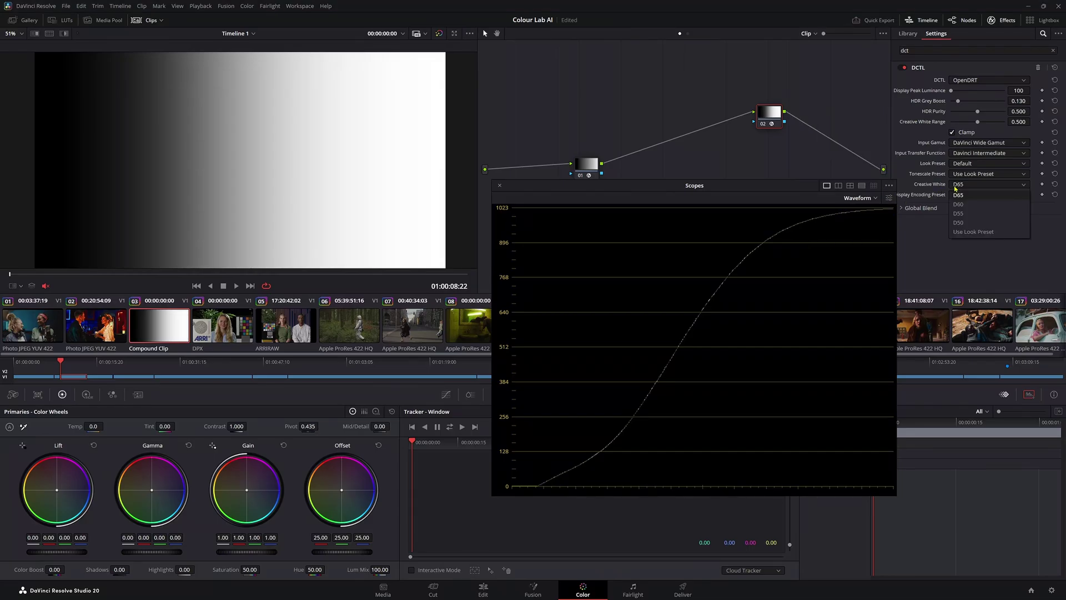
click(971, 224)
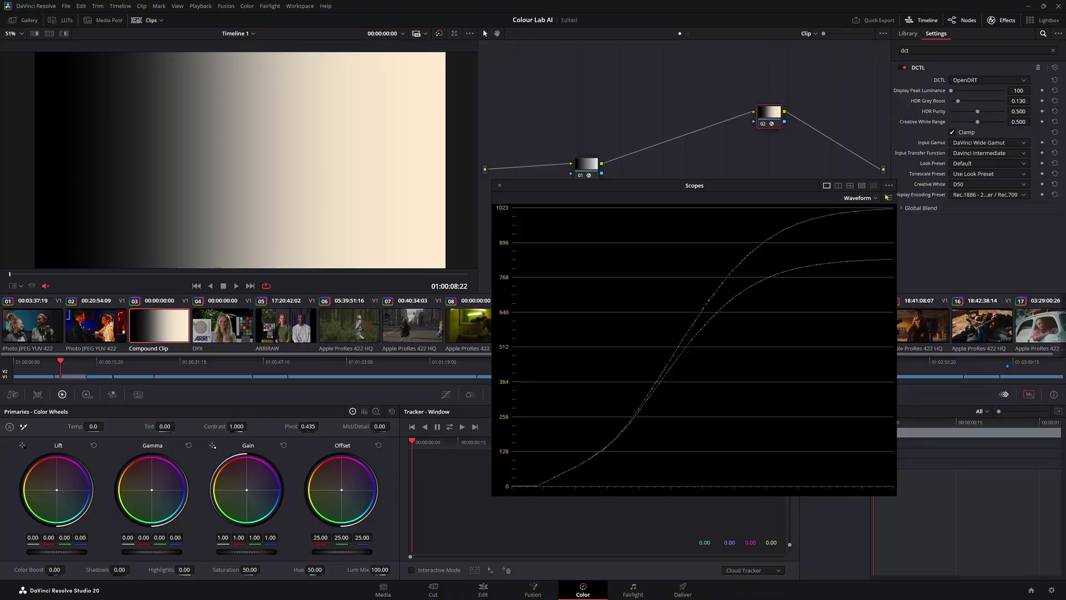
Step: Re-enable the green waveform trace, compare Creative White Range 1.000, and leave it at 0.000
click(889, 198)
click(849, 44)
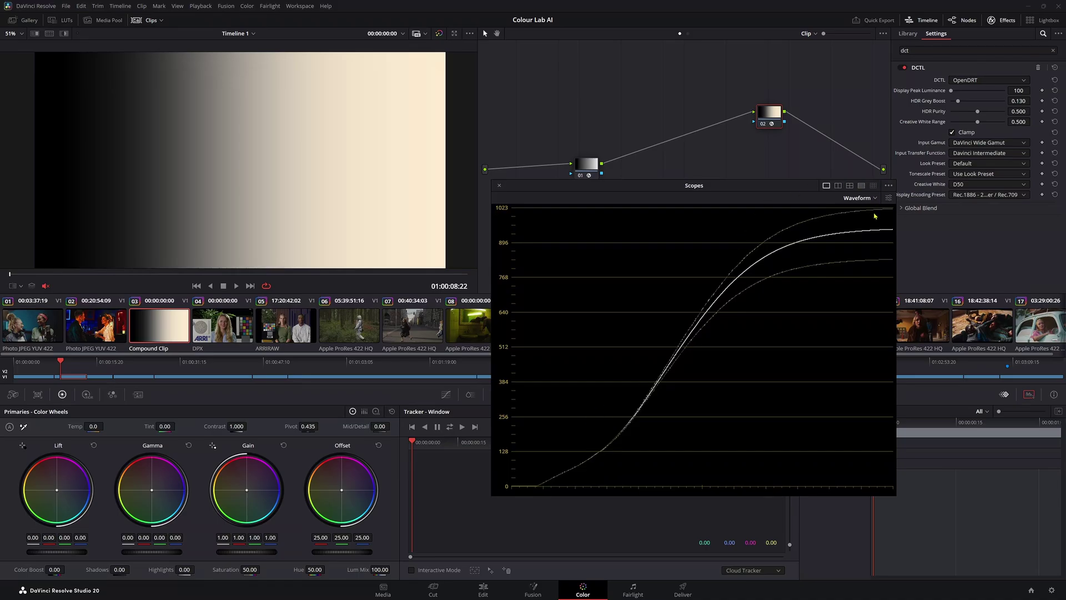
drag(979, 122, 949, 126)
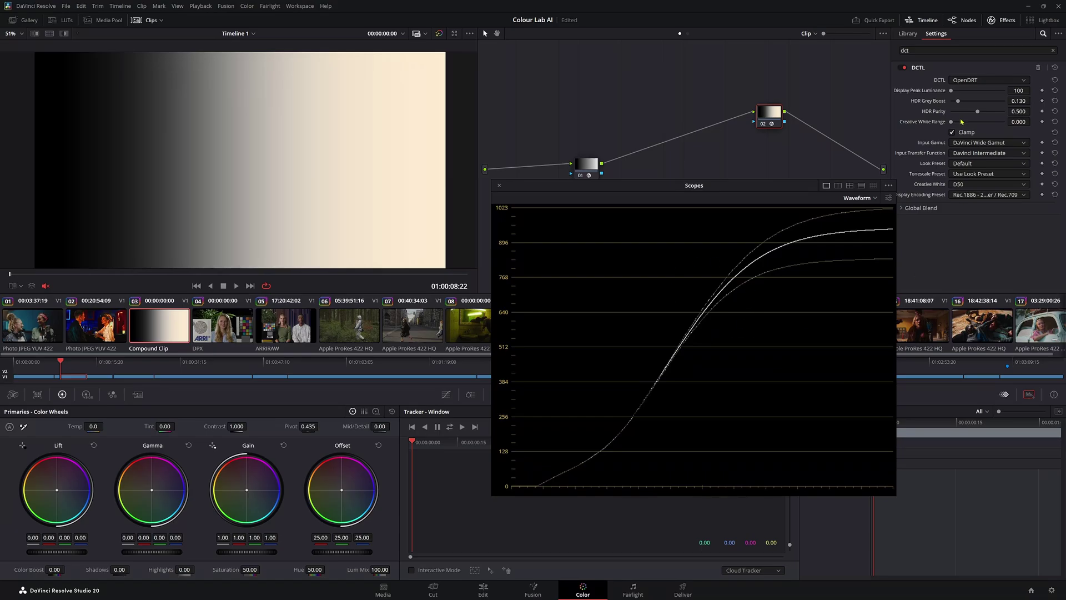
double_click(952, 123)
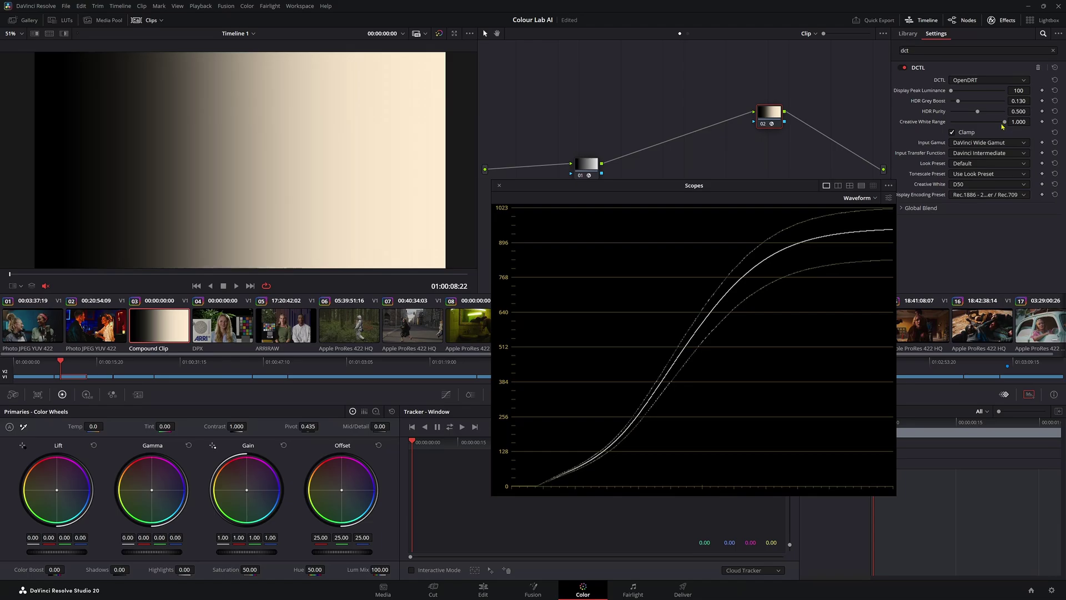
drag(1004, 122, 959, 122)
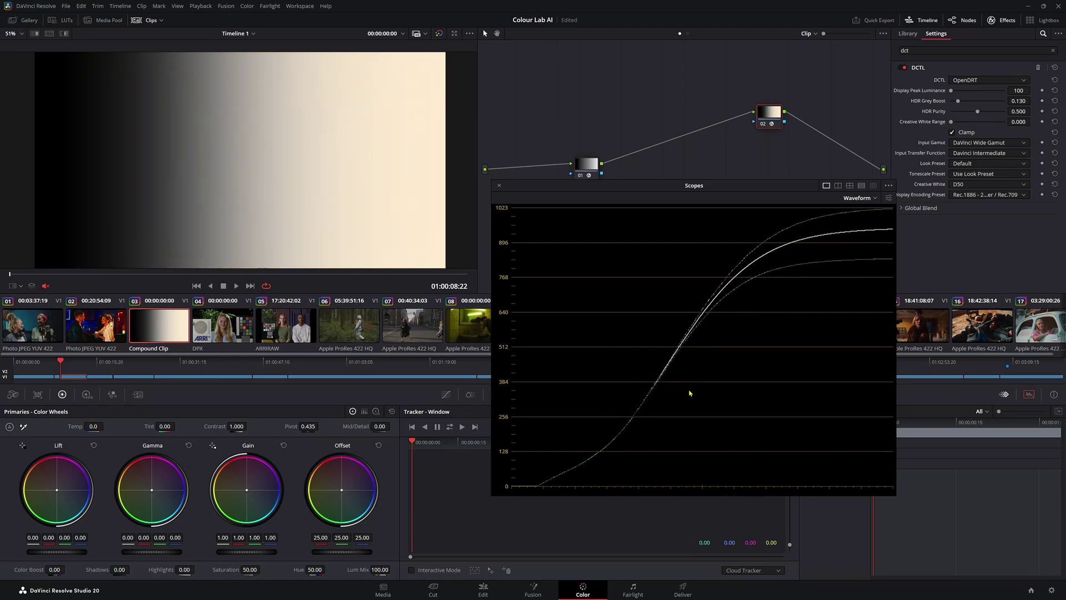
key(ctrl+z)
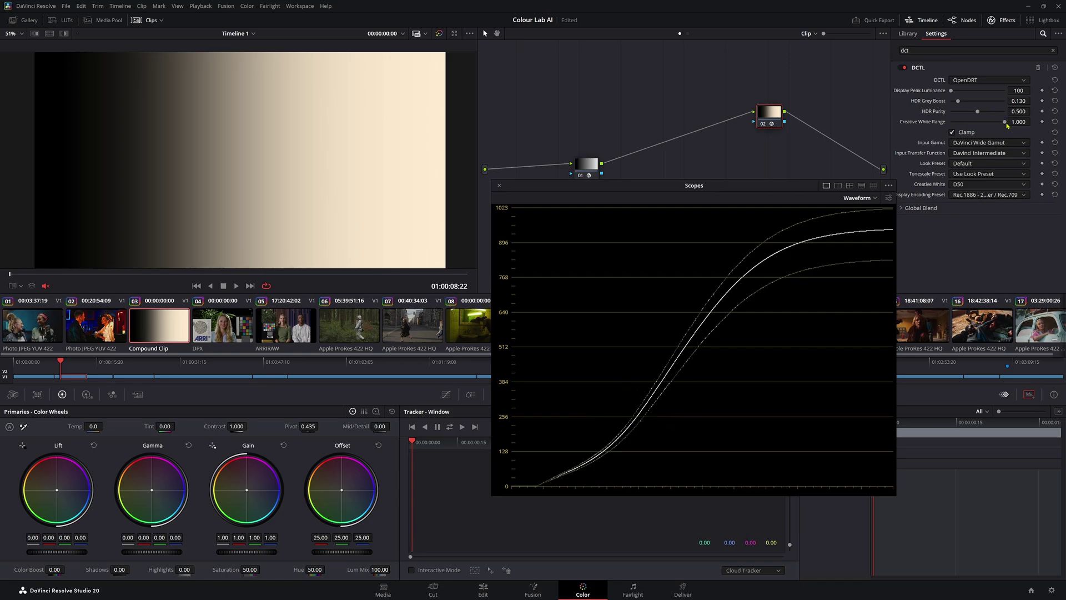
drag(1005, 122, 927, 126)
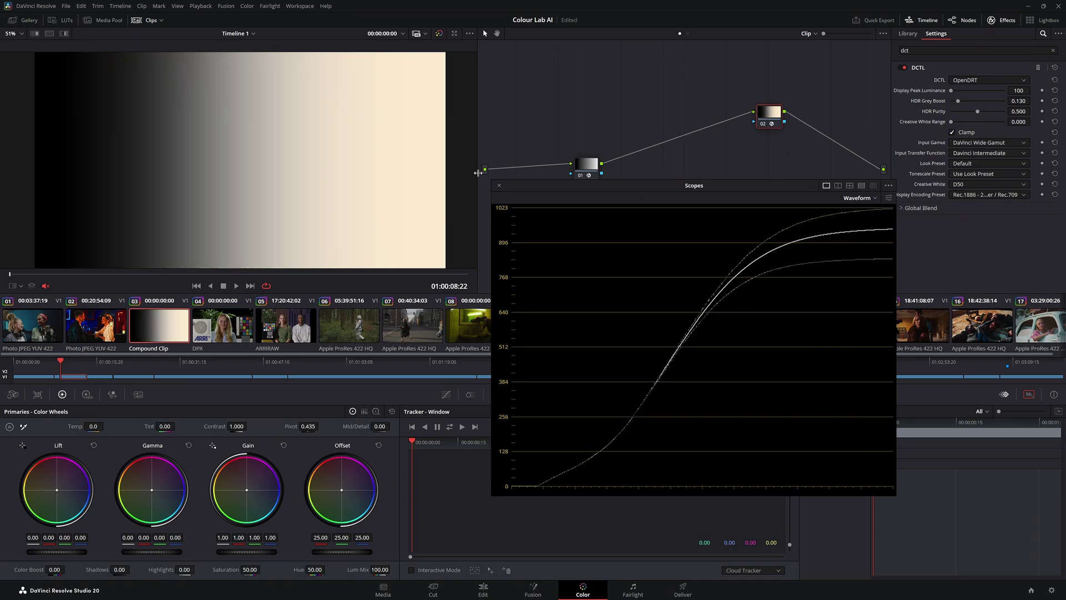
Step: Close the floating scopes, switch to the Blackmagic RAW wheat-field clip, and enlarge the fitted viewer
click(498, 187)
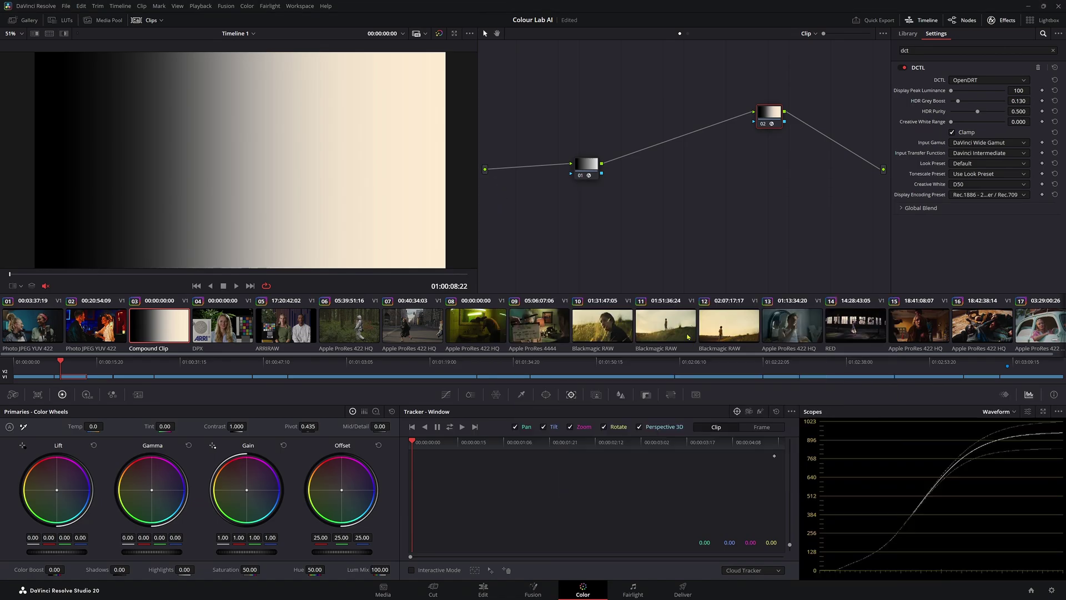
click(602, 332)
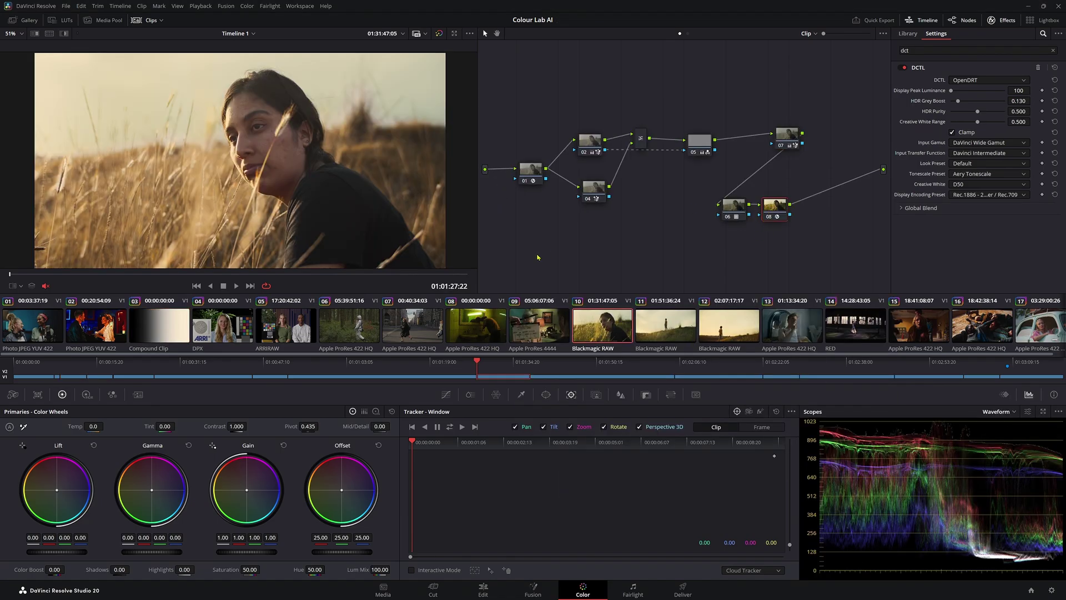
drag(589, 208, 713, 175)
key(alt+f)
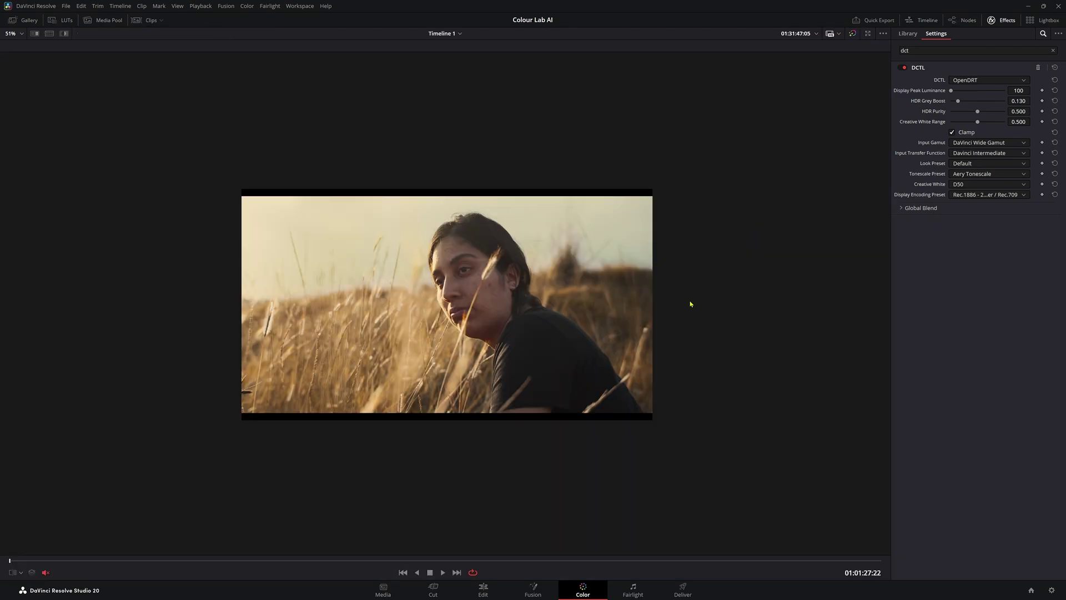
key(shift+z)
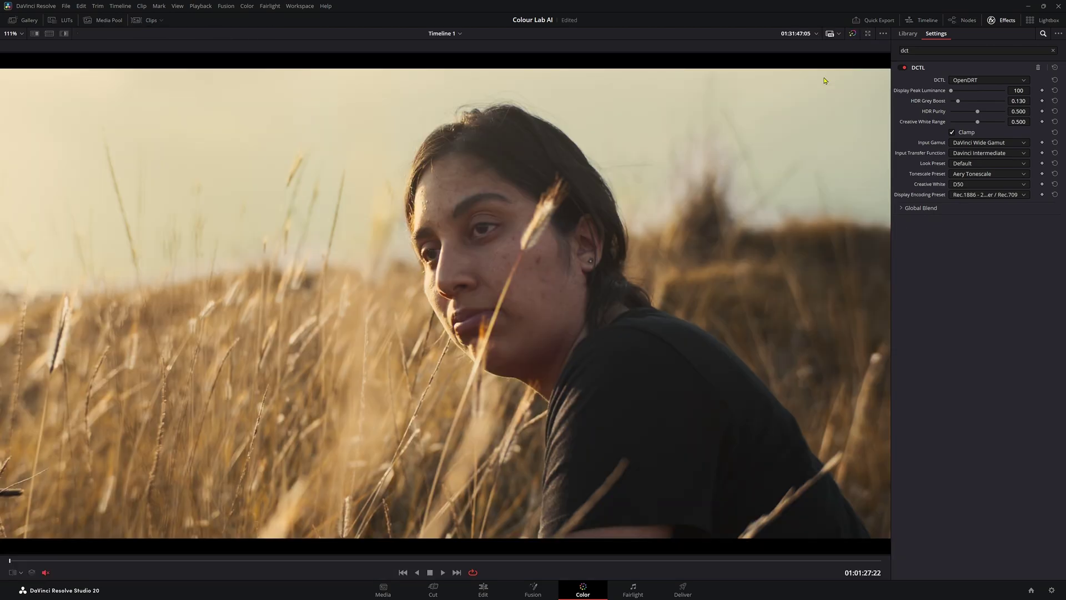
click(219, 561)
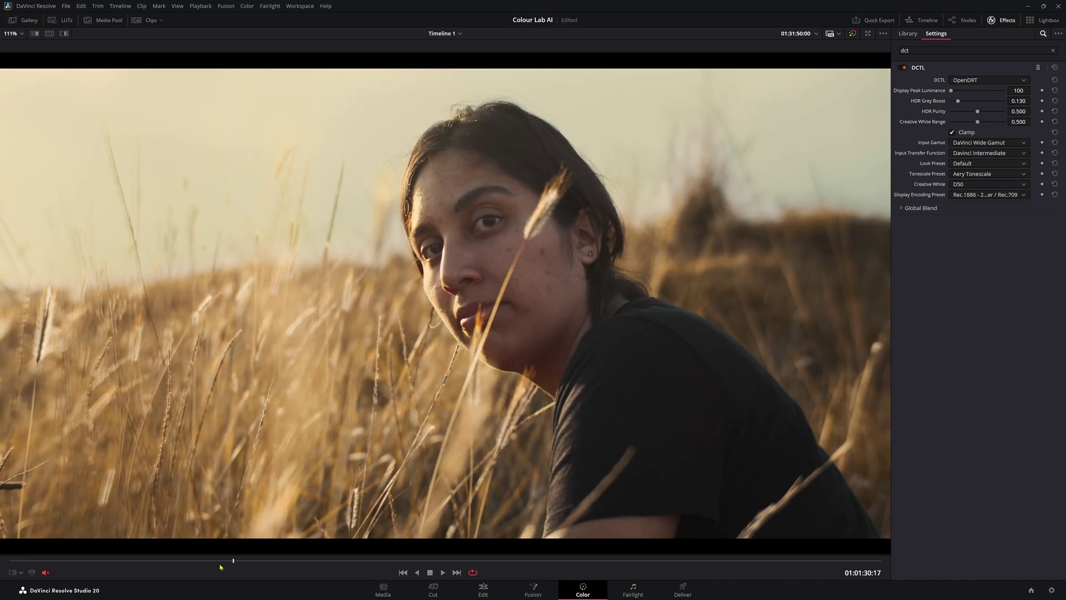
click(819, 561)
click(133, 562)
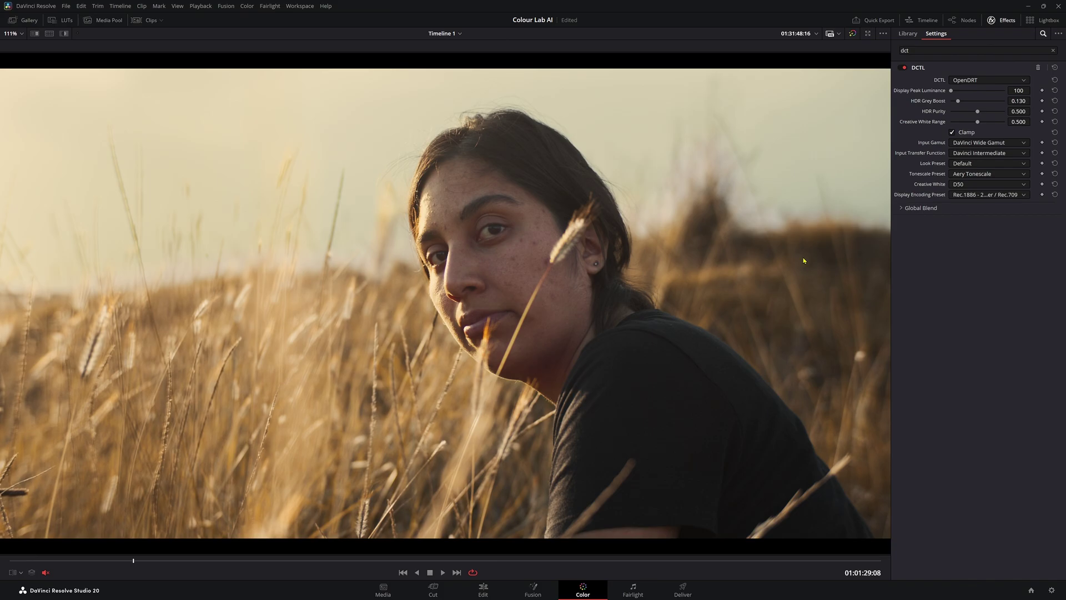
Step: Set the Low-Contrast tonescale, keep Creative White D50, and drop Creative White Range to 0
click(965, 174)
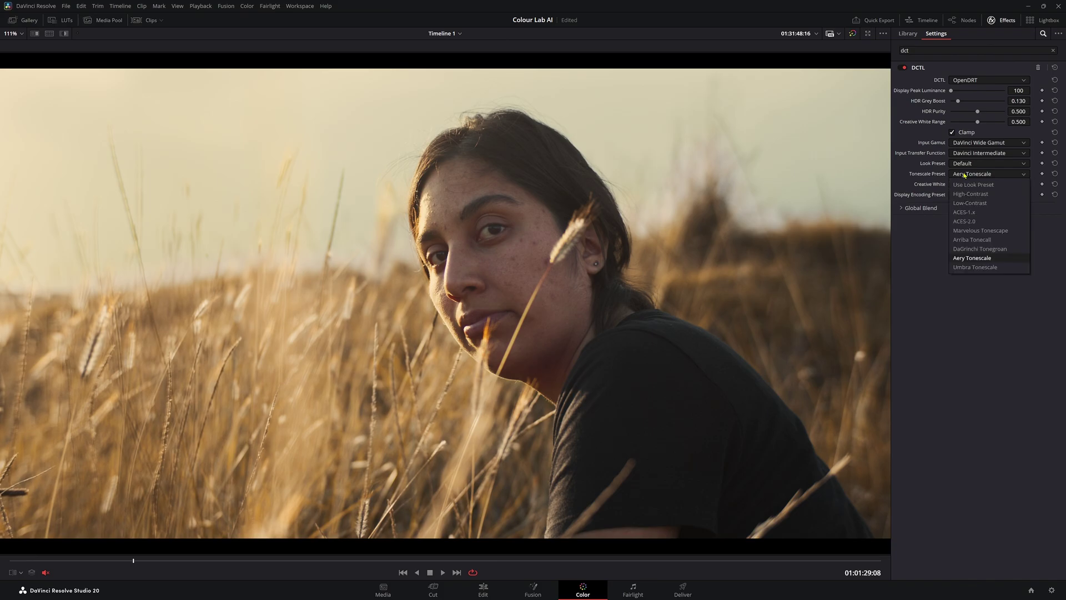
click(978, 203)
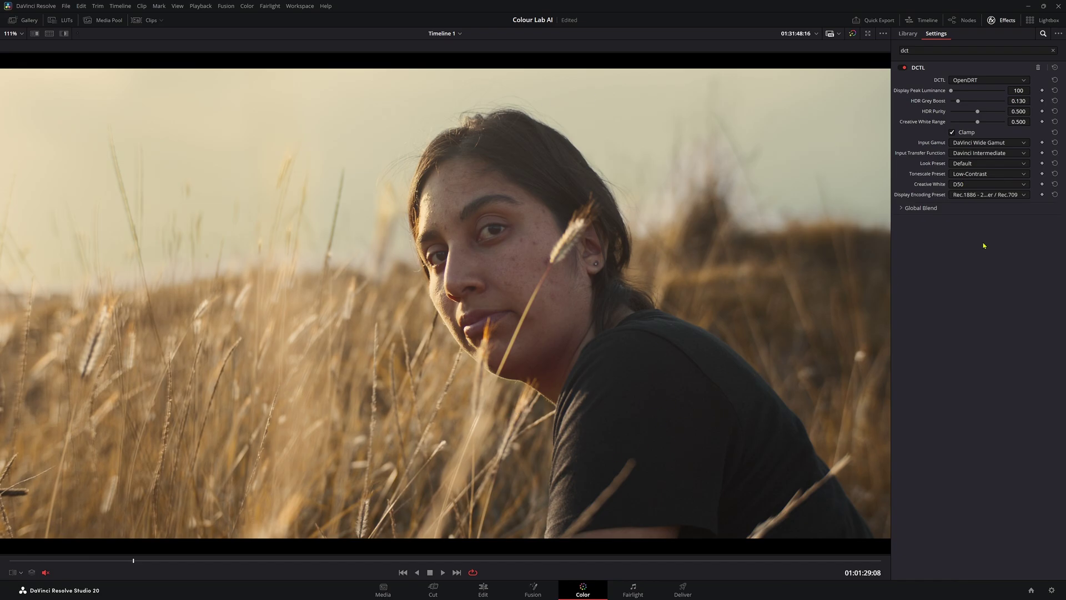
click(972, 184)
click(967, 224)
drag(978, 122, 939, 125)
drag(951, 122, 1003, 125)
drag(1005, 124, 947, 126)
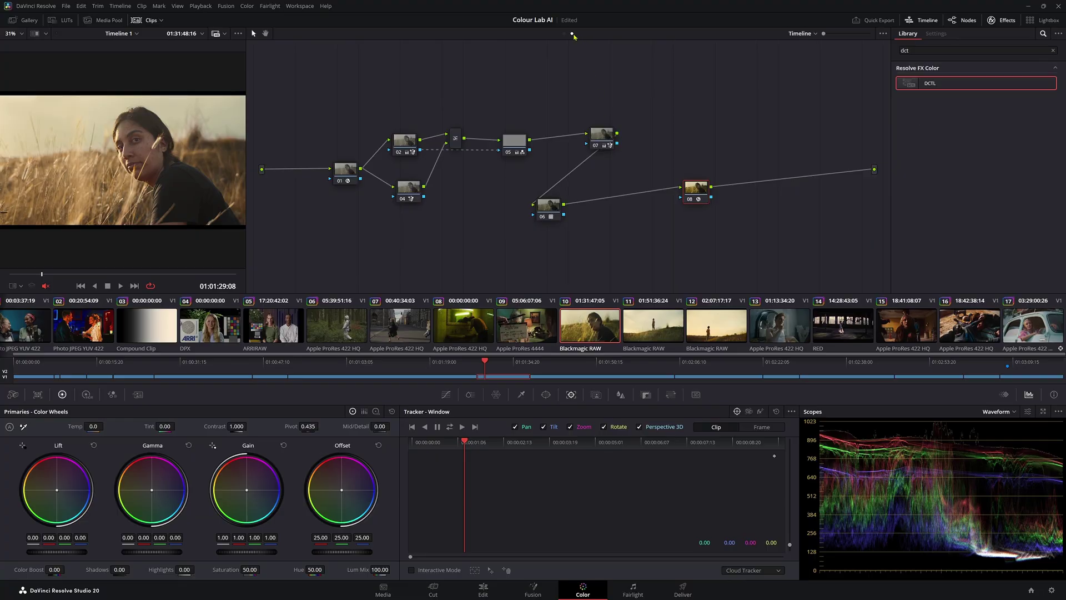
Step: Reposition node 01, select the green bathroom clip and widen the viewer
drag(411, 165, 653, 189)
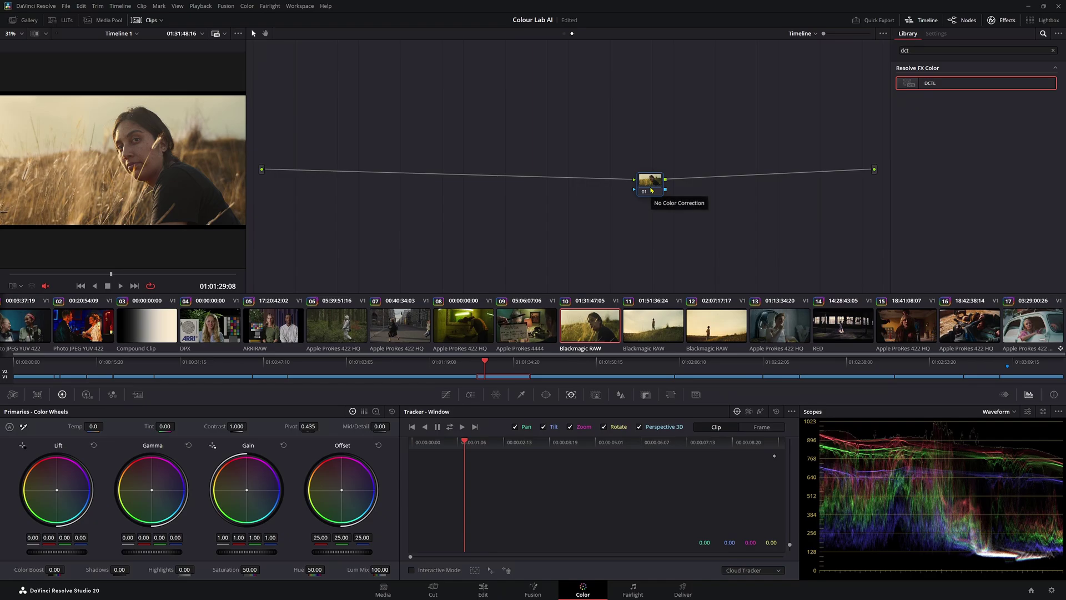
click(500, 340)
click(463, 328)
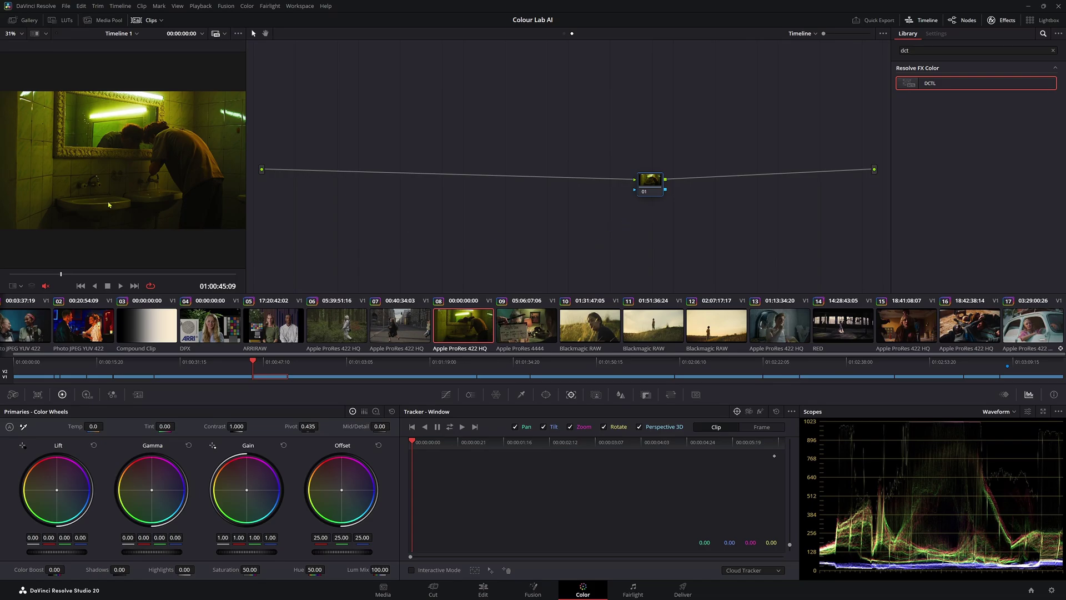
drag(249, 142, 598, 162)
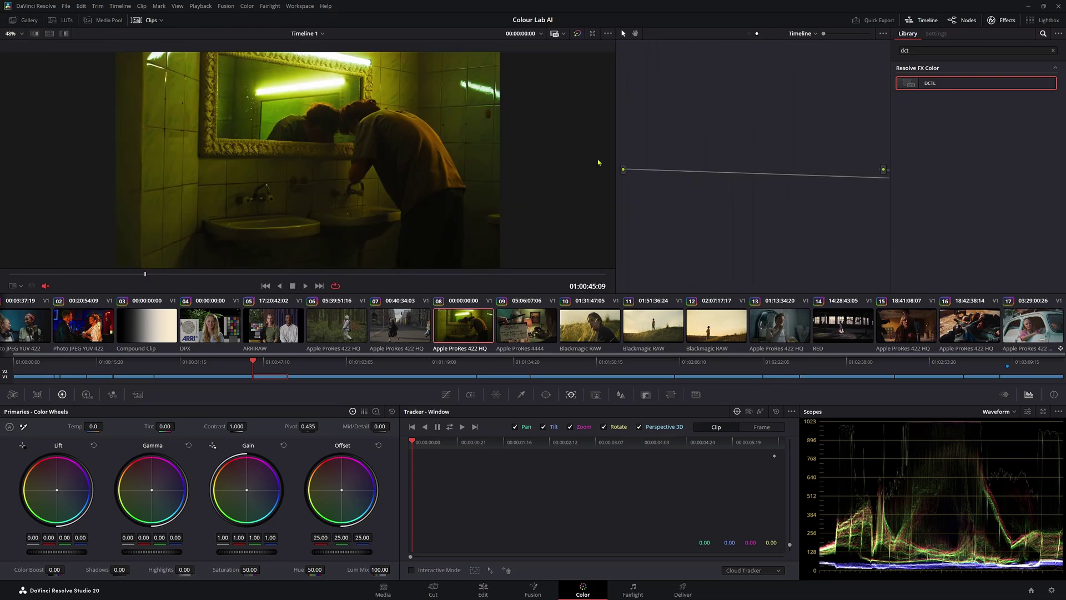
Step: Preview the wheat-field, street and sunset clips, return to the bathroom clip and centre node 01
key(Down)
key(Down)
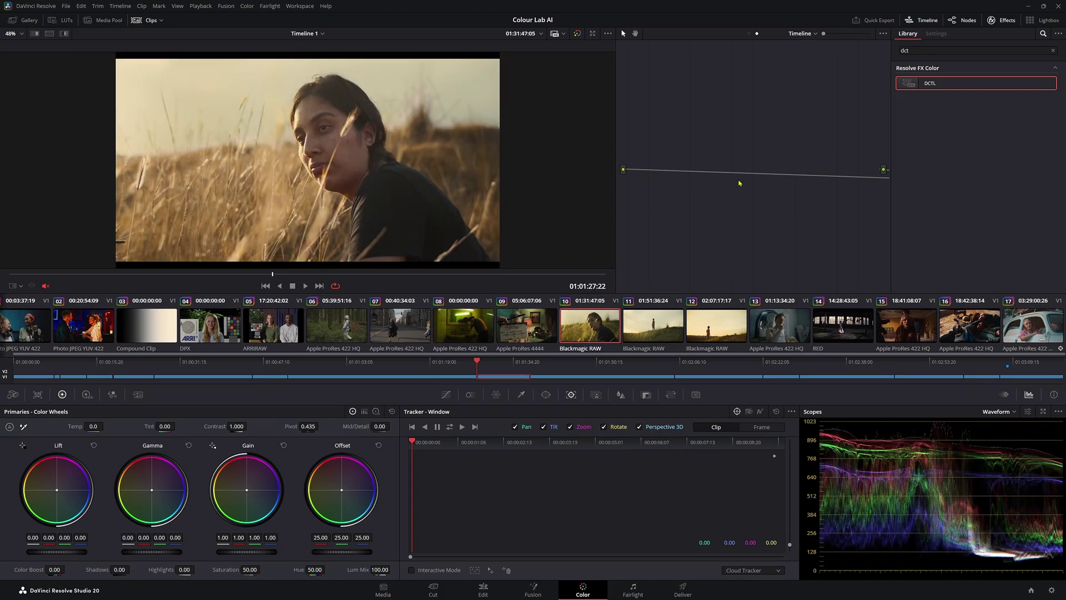
click(387, 318)
key(Down)
key(Down)
key(Down)
key(Down)
key(Down)
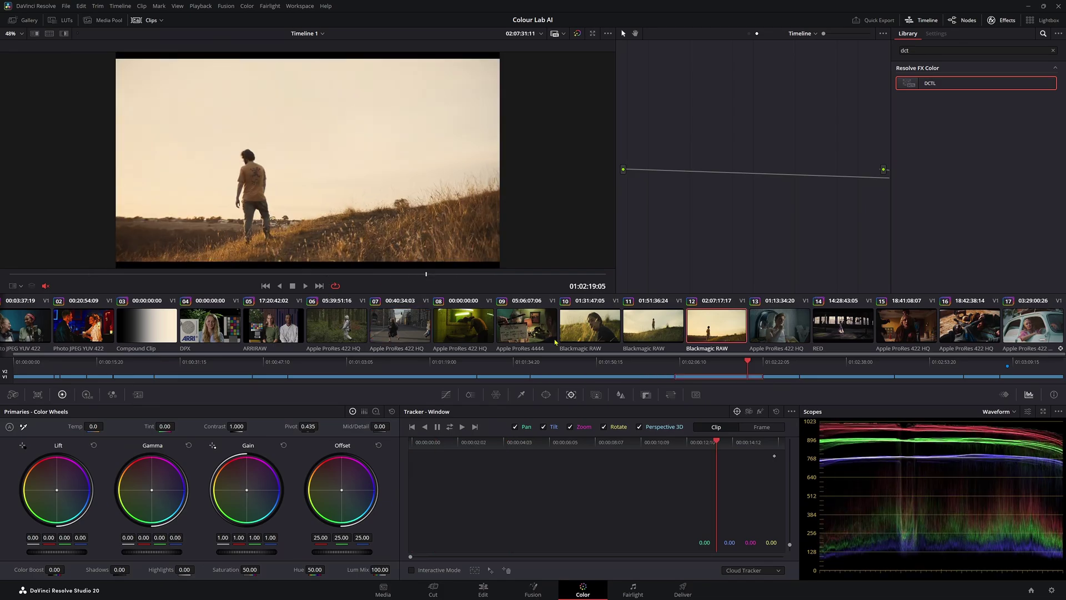
click(468, 337)
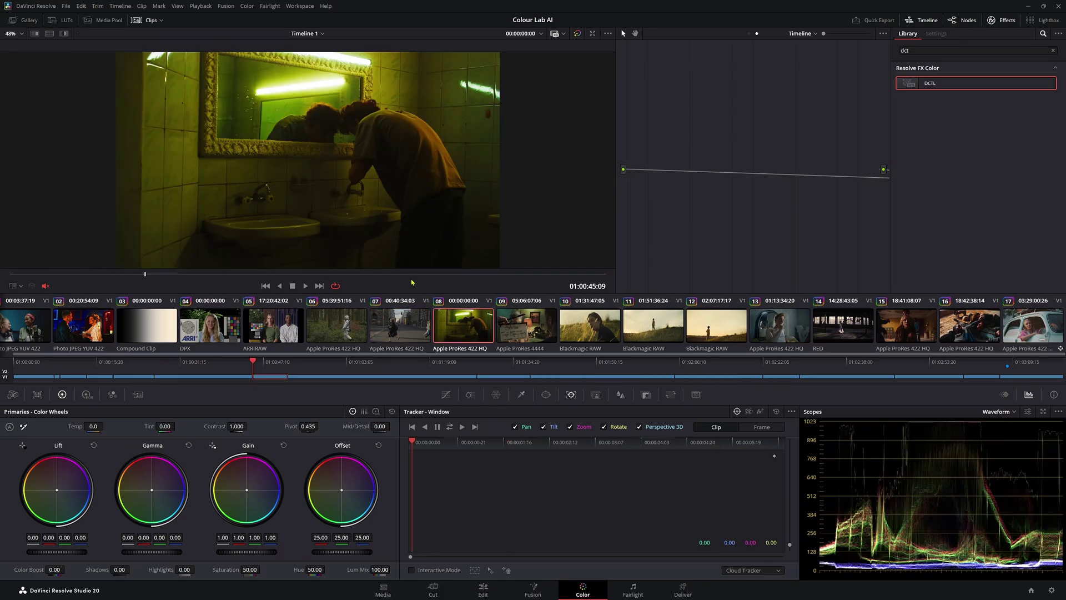
drag(615, 134, 522, 148)
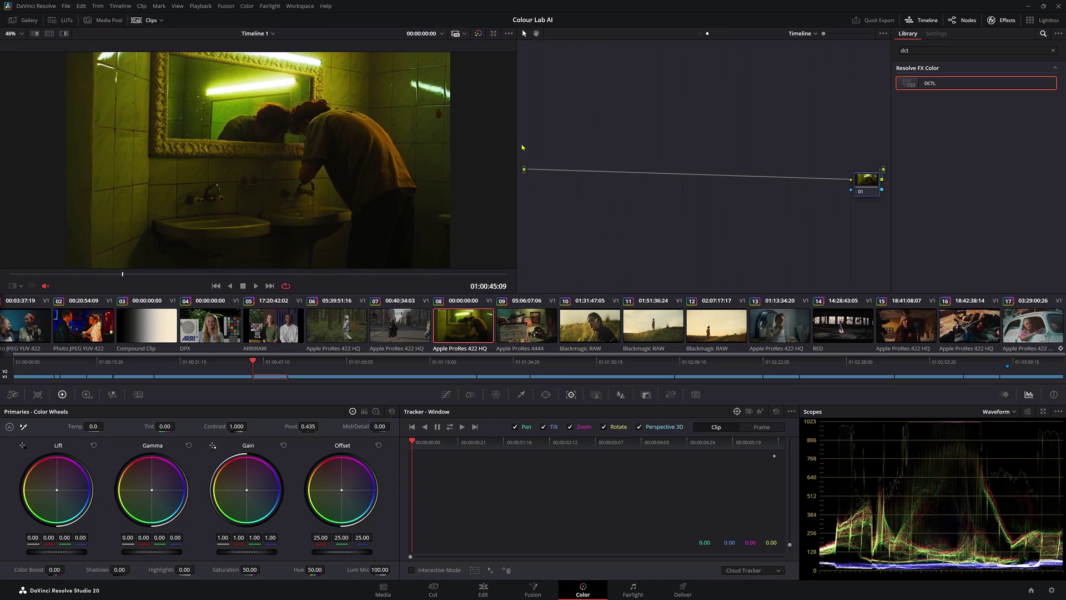
drag(868, 184, 707, 184)
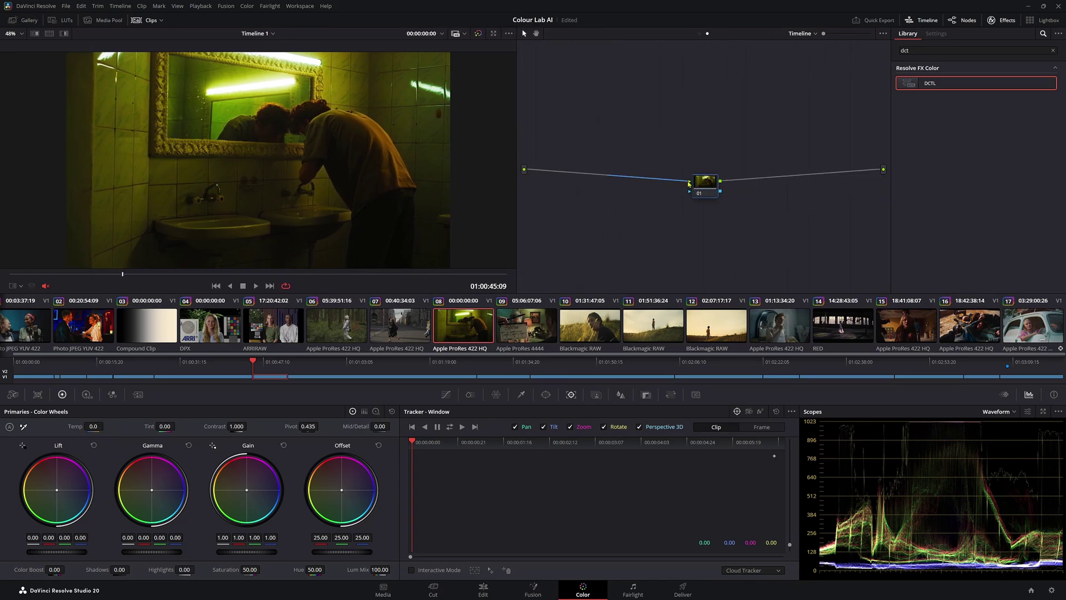
Step: Show the clip-level OpenDRT settings and set Low-Contrast tonescale with D55 creative white
click(699, 33)
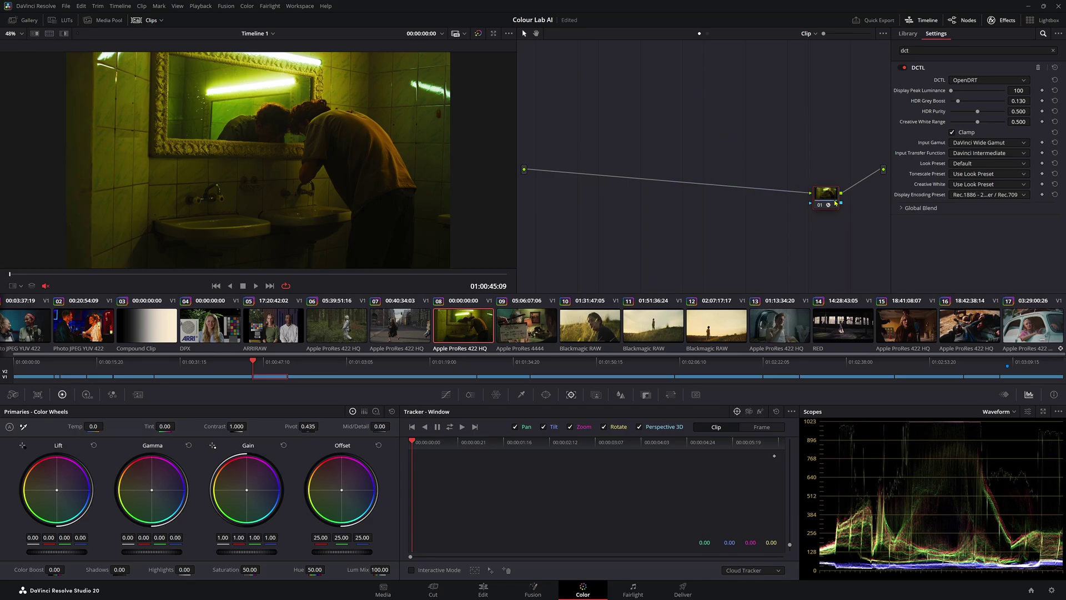
drag(835, 203, 770, 184)
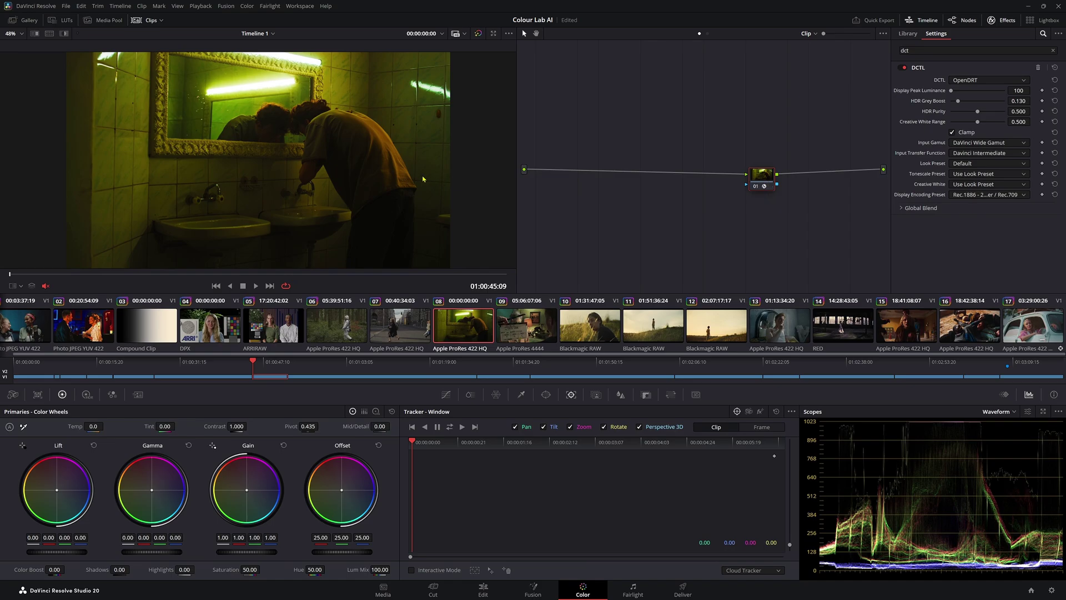
key(alt+f)
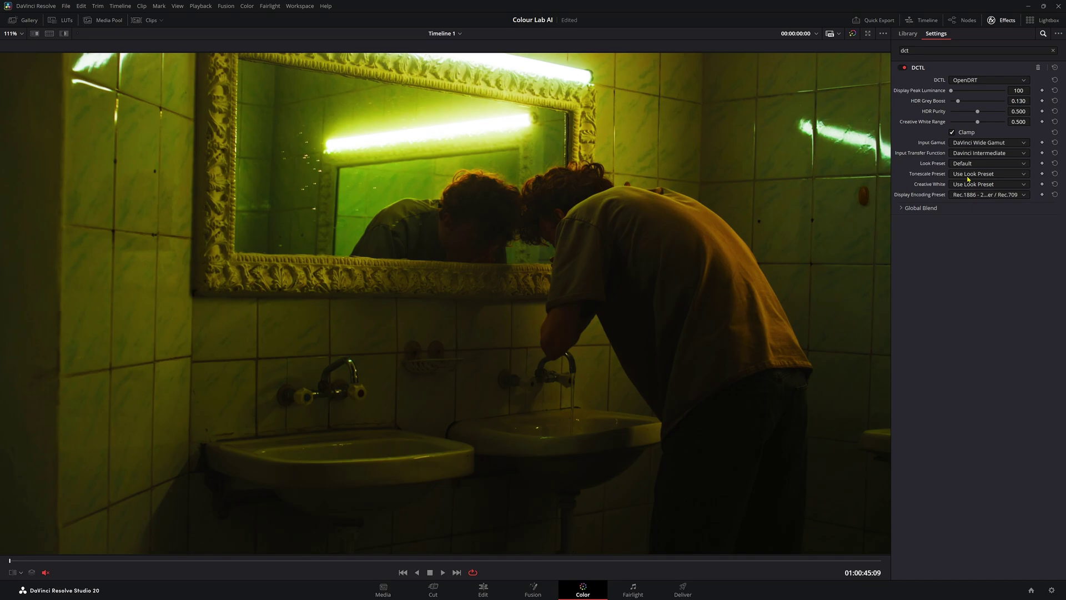
click(963, 177)
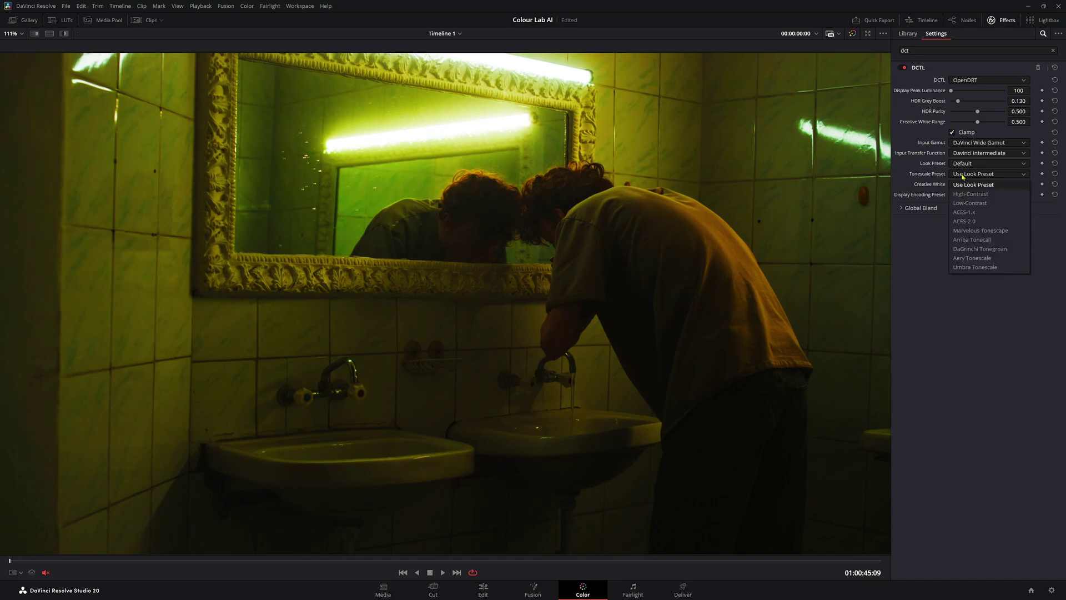
click(970, 203)
click(980, 189)
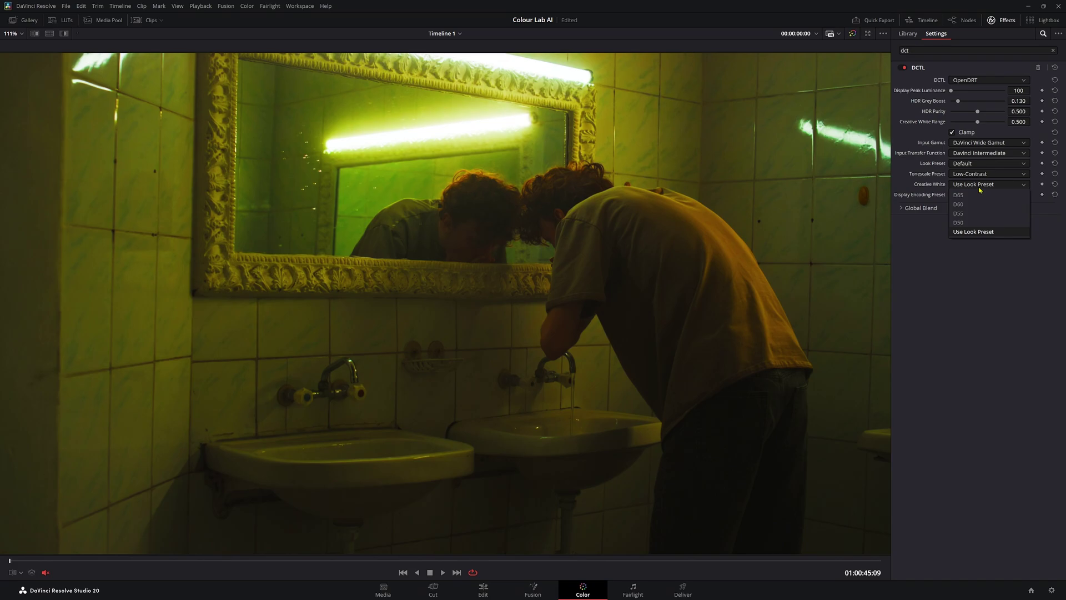
click(974, 213)
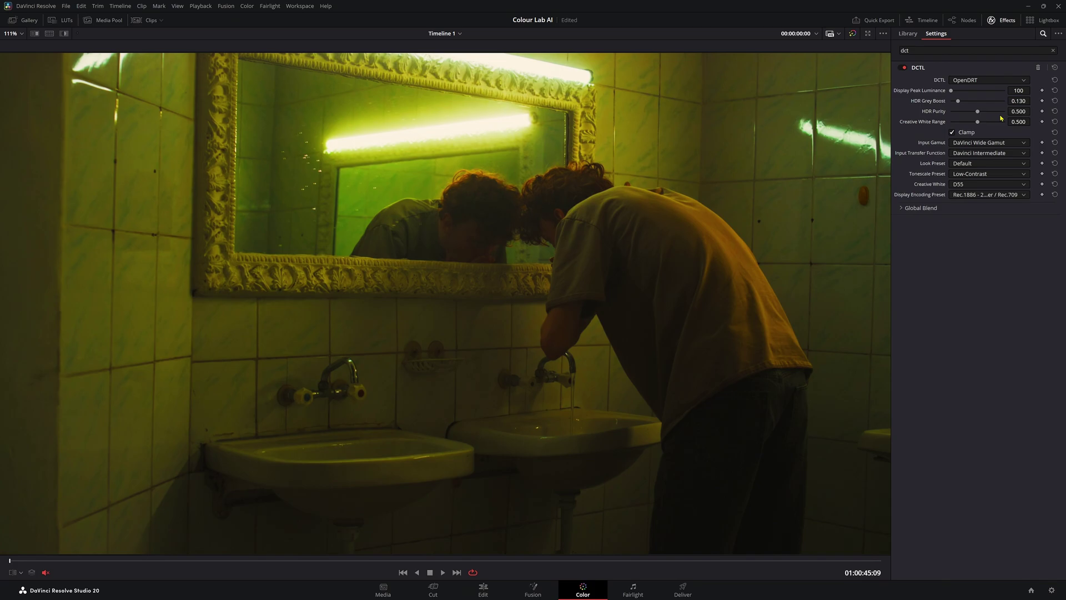
Step: Raise Creative White Range to 0.674 and change the tonescale to High-Contrast
mouse_move(979, 122)
mouse_down()
mouse_move(999, 123)
mouse_move(986, 123)
mouse_up()
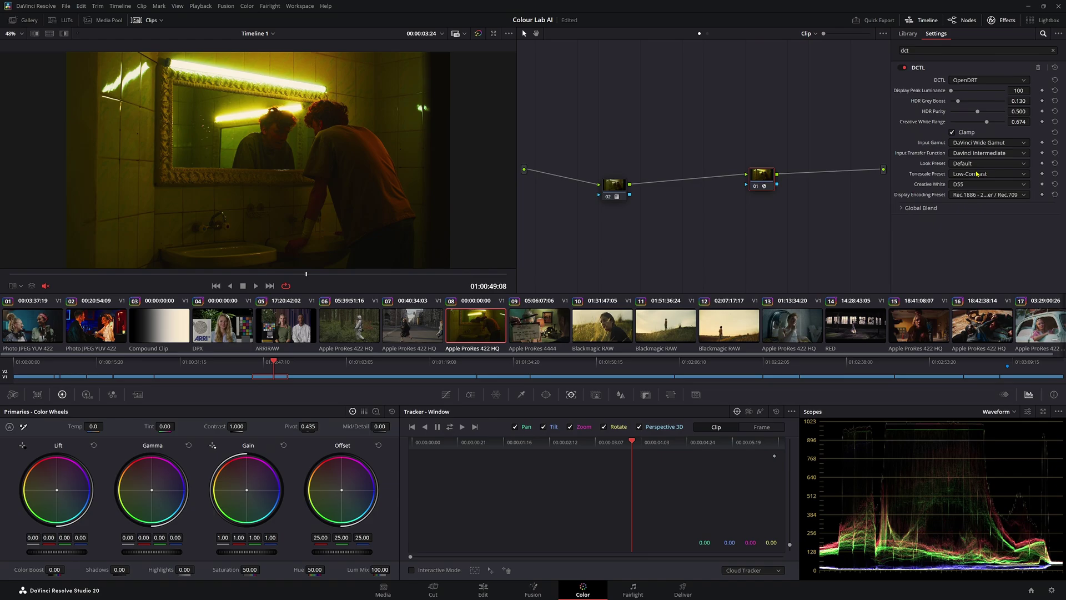
click(990, 174)
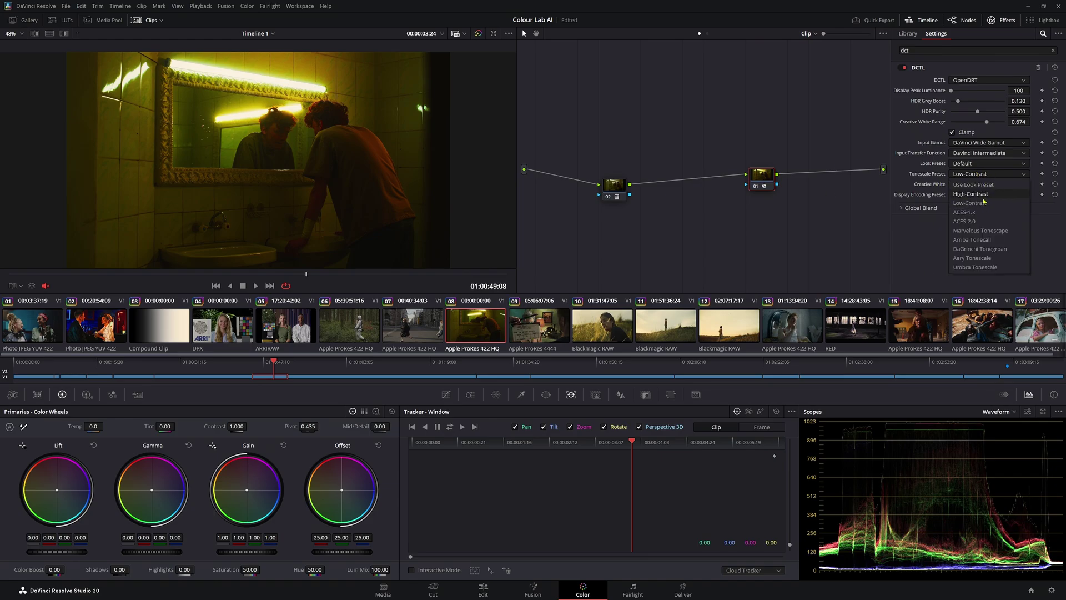
click(984, 198)
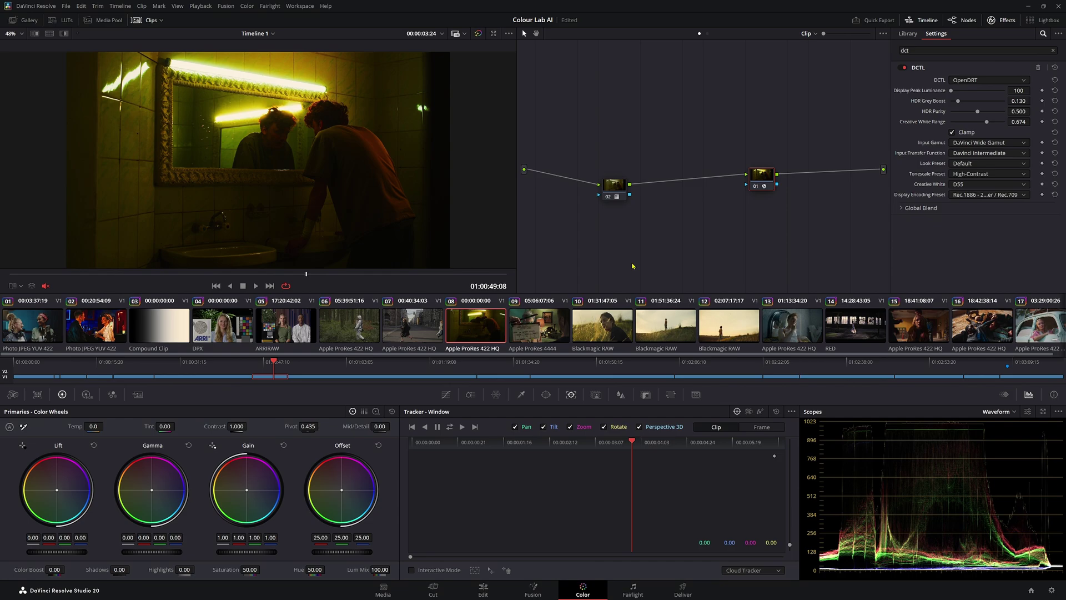
drag(762, 176, 774, 178)
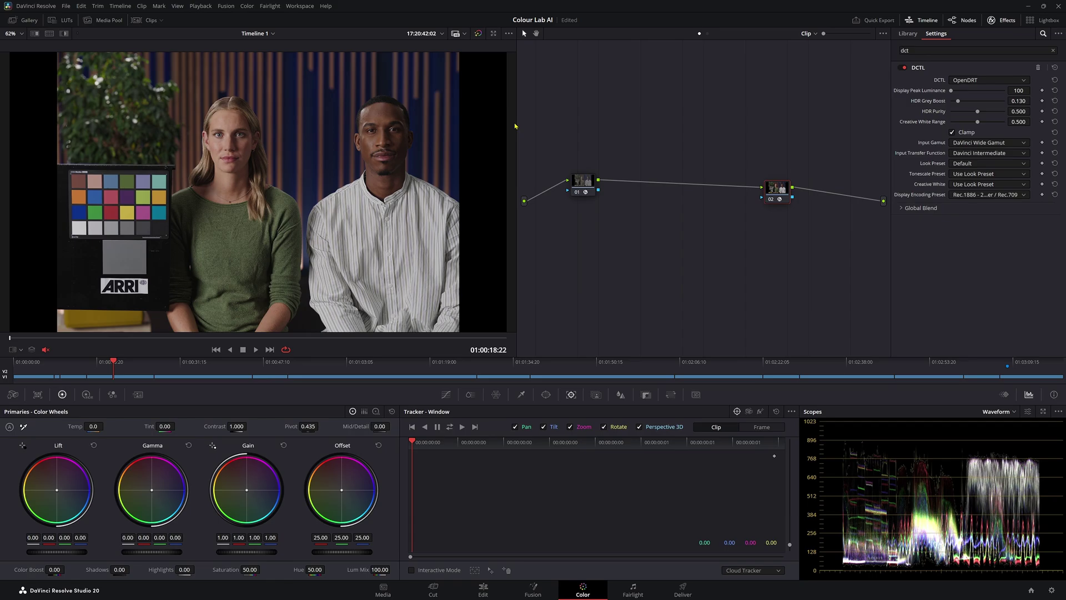
Step: Widen the viewer and select node 01 to view its Color Space Transform settings
drag(706, 123, 706, 123)
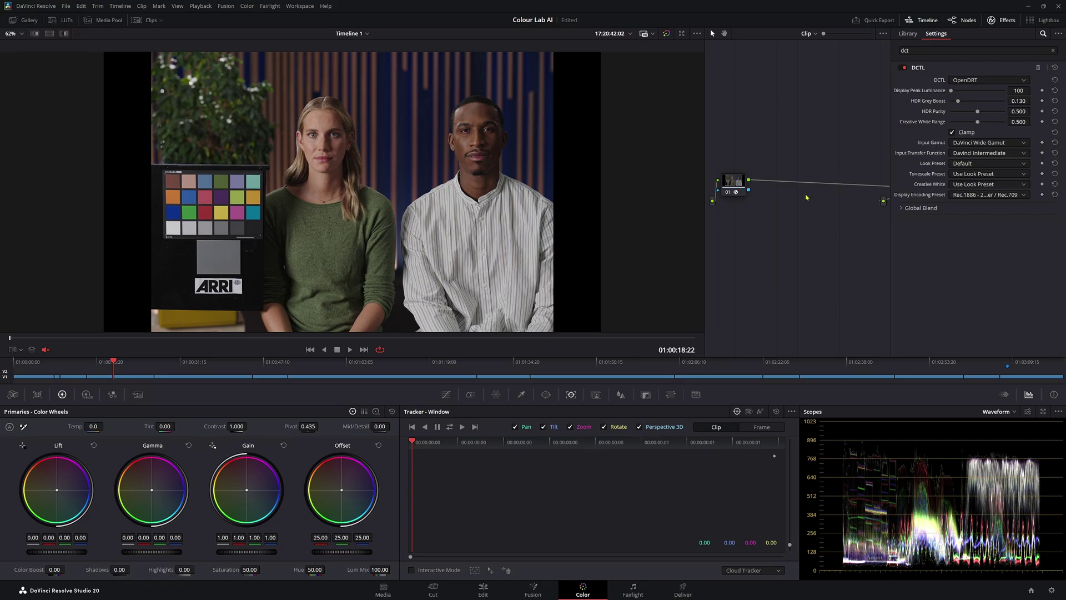
drag(744, 184, 781, 200)
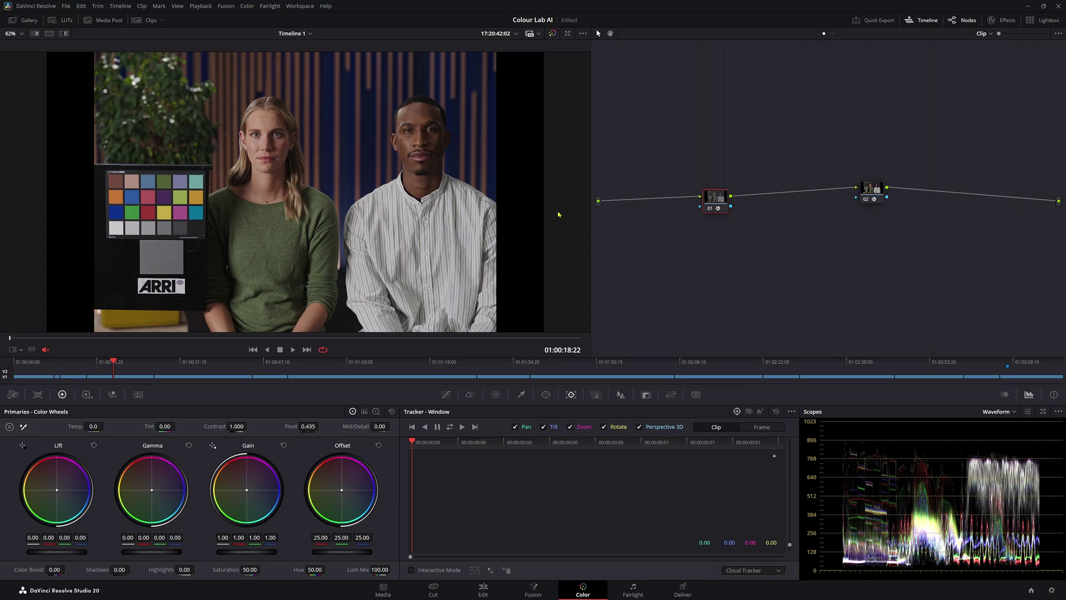
Step: Move node 01 down below node 02 and nudge node 02 up-left
drag(711, 204, 699, 221)
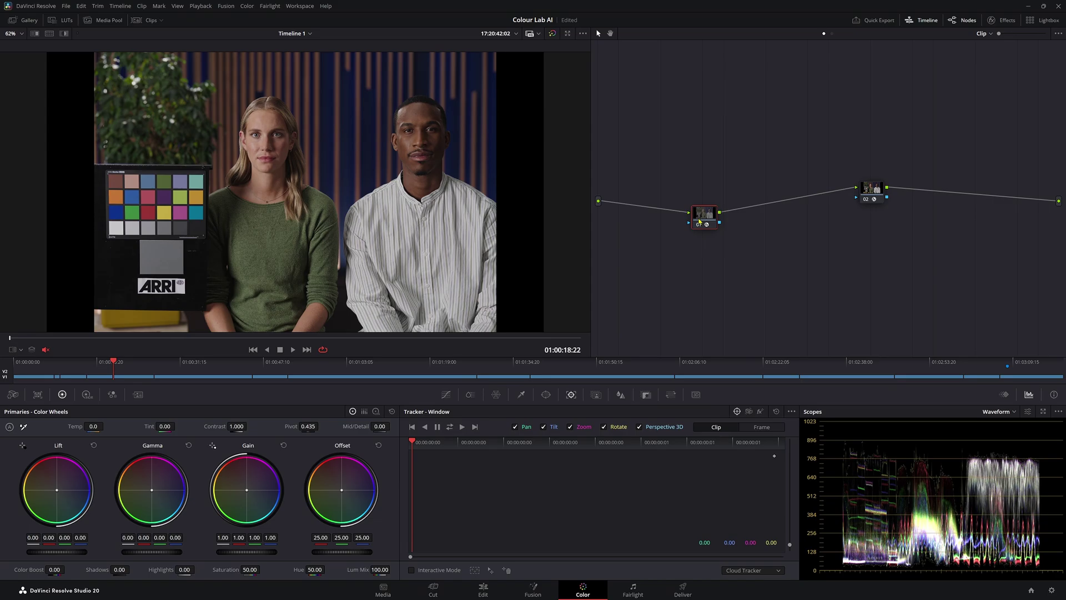
drag(884, 192, 880, 190)
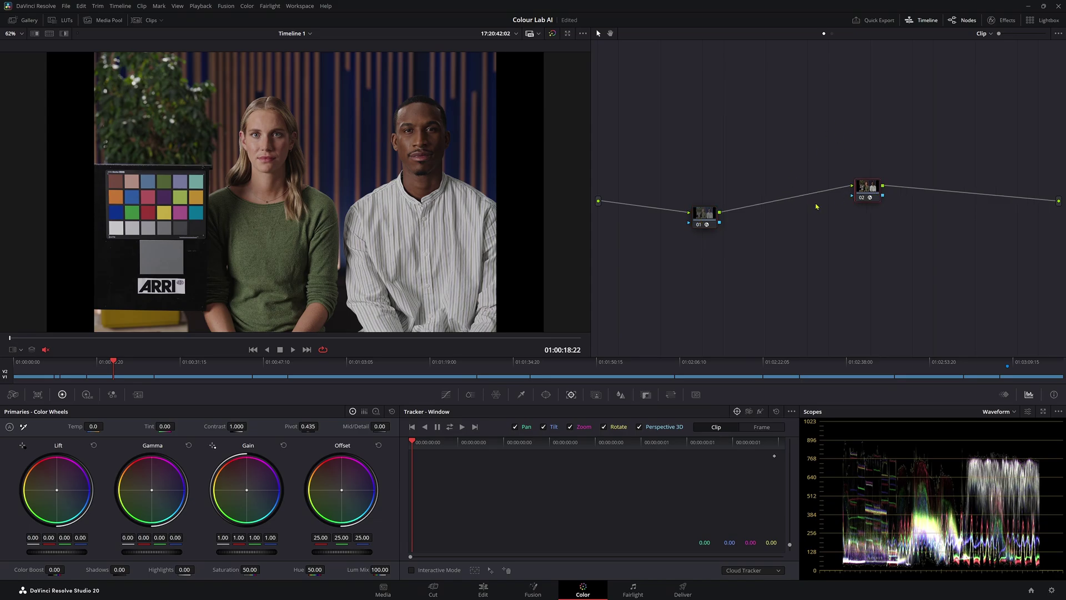